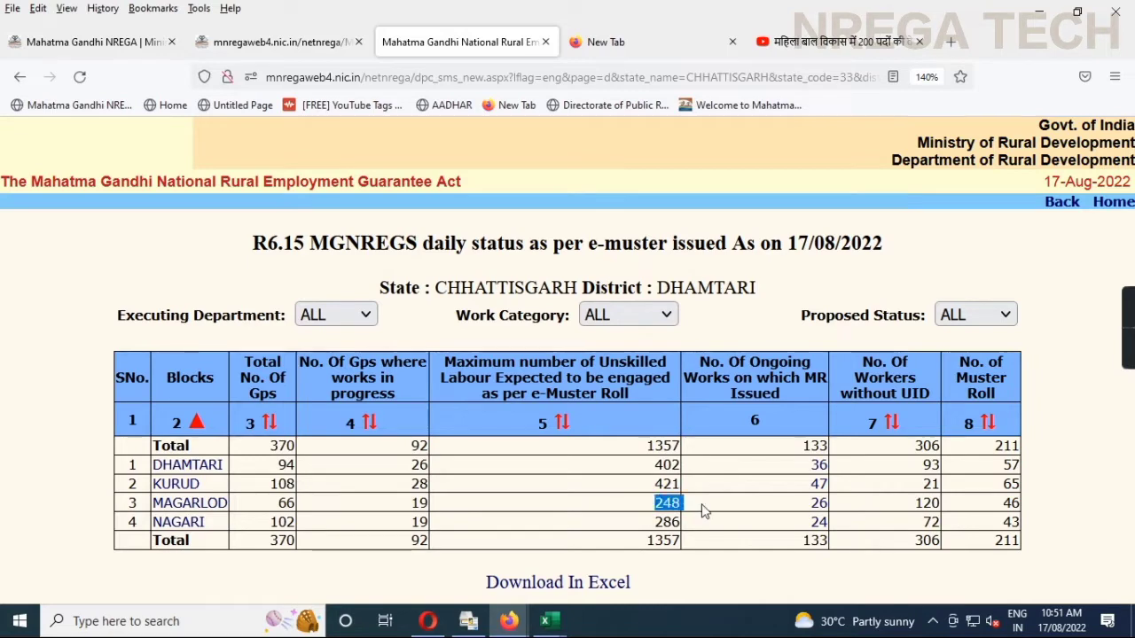
- Open the MAGARLOD block's daily status report and look through its panchayat list
left_click(203, 511)
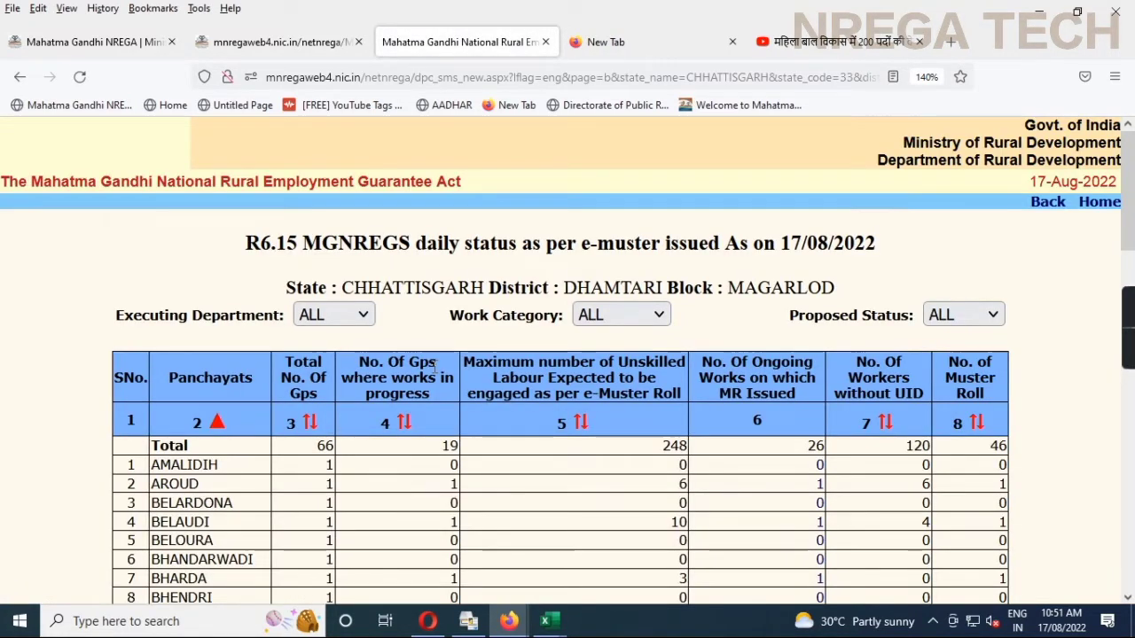
scroll(434, 364, "down", 4)
scroll(437, 341, "up", 4)
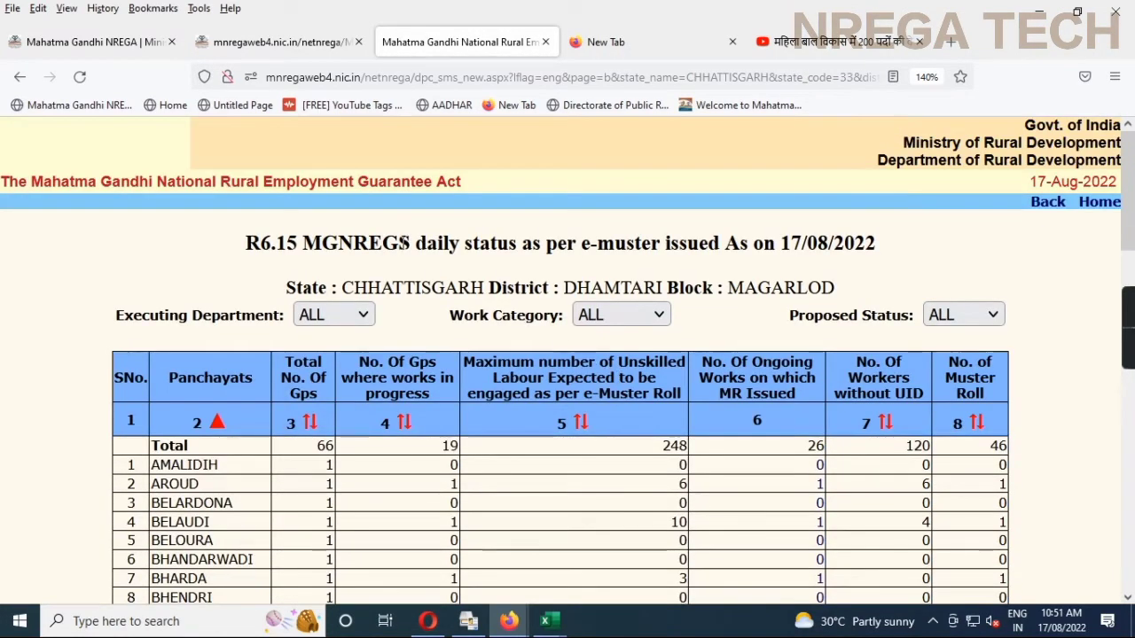
- Open google.com in a new browser tab
left_click(950, 42)
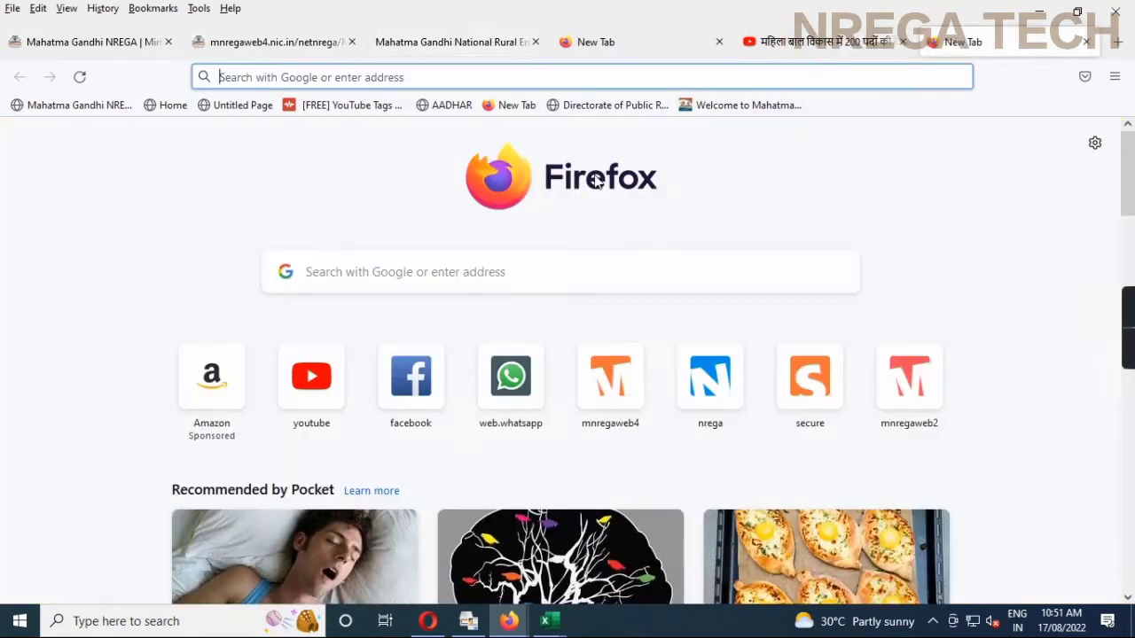
type("google.com/")
key("Return")
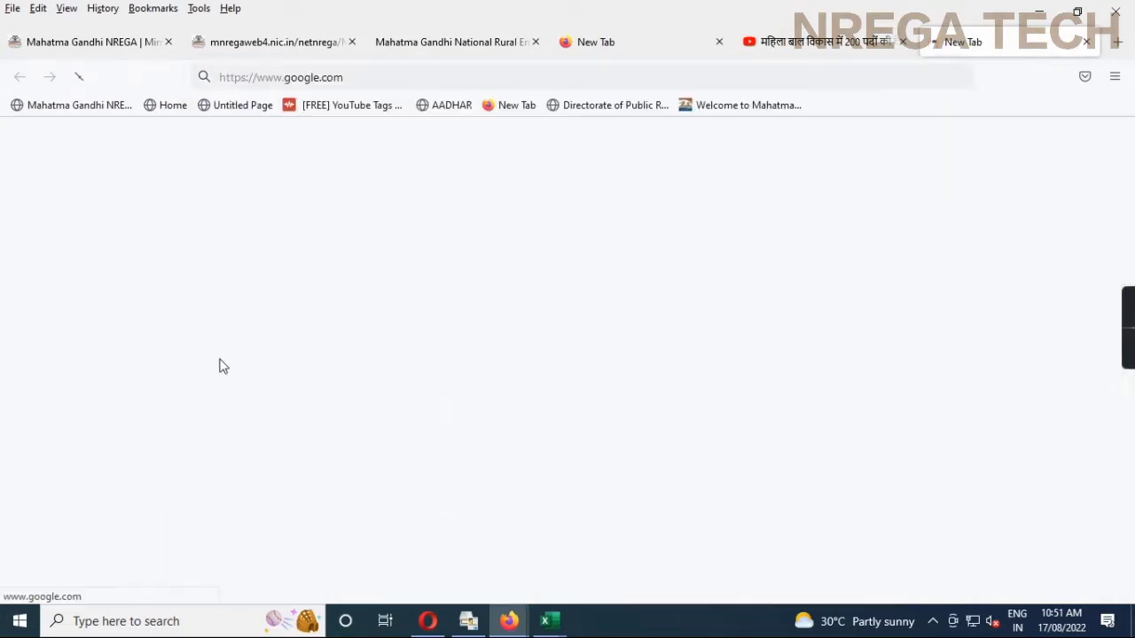
- Search Google for nrega.nic.in and open the Mahatma Gandhi NREGA, Ministry of Rural Development result
type("nrega.")
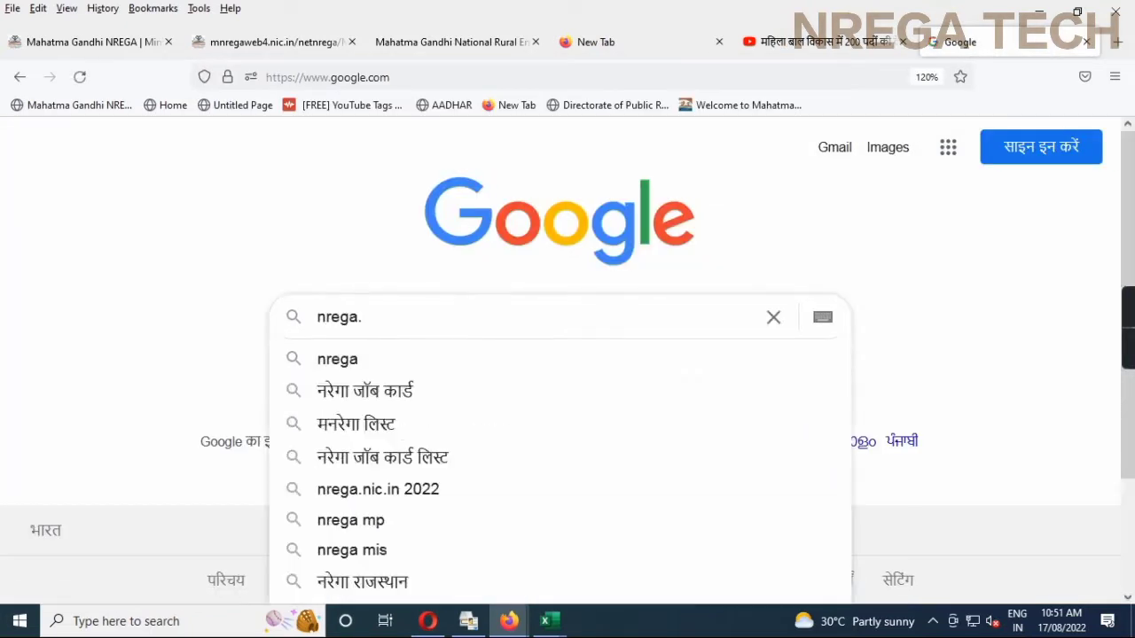
type("nic.in")
key("Return")
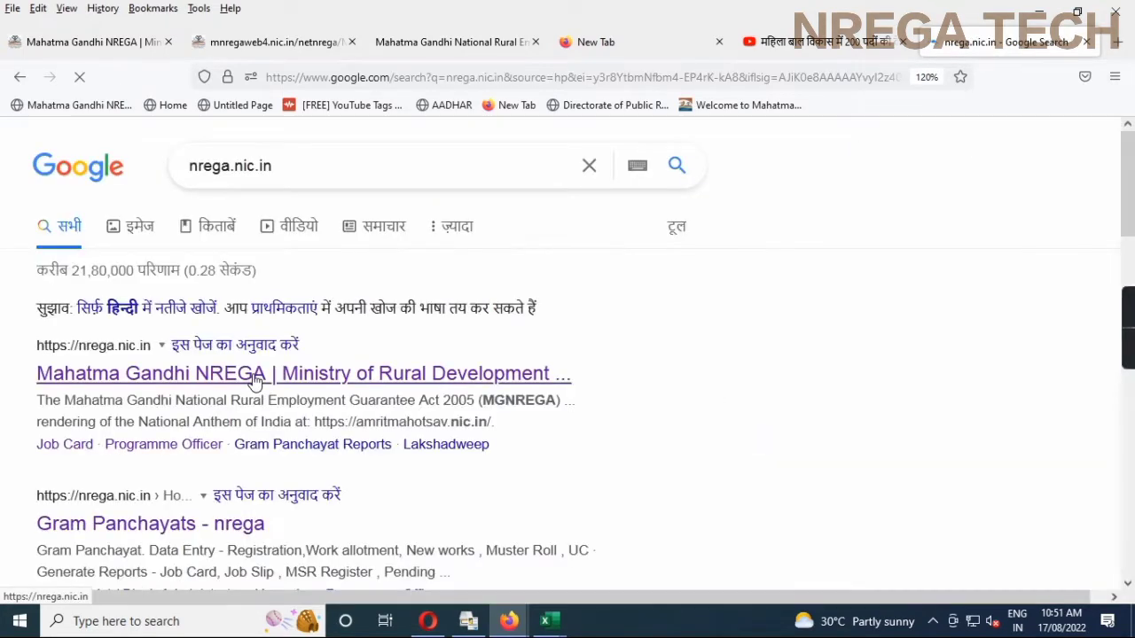
left_click_drag(595, 381, 375, 380)
left_click(375, 379)
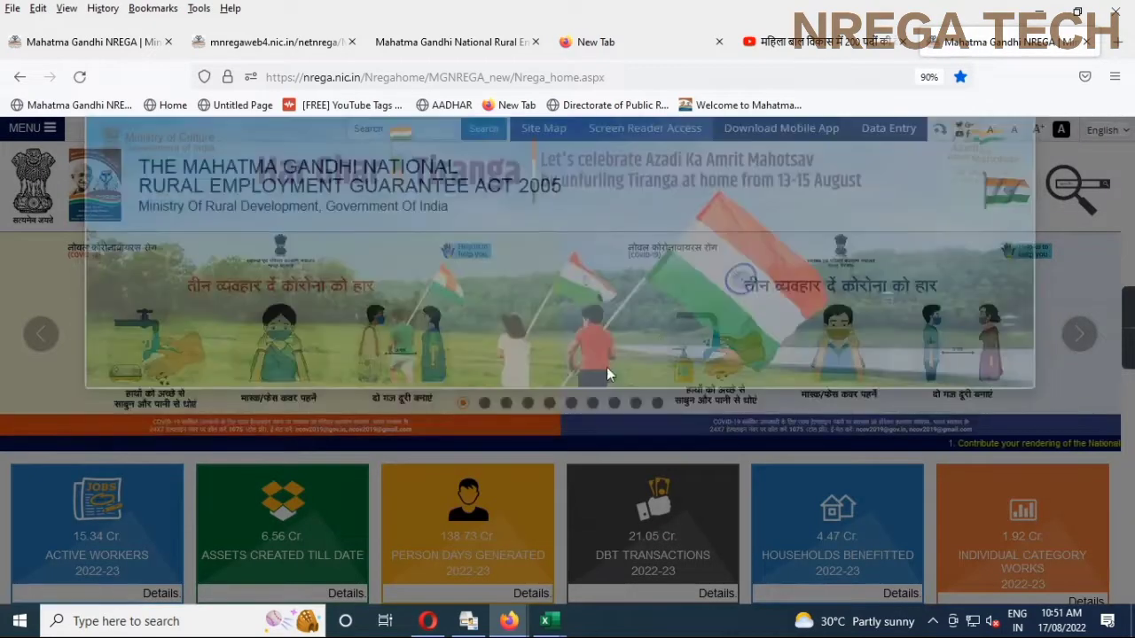
- Open the Reports section of the NREGA home page and answer the arithmetic captcha to verify access
scroll(606, 367, "down", 4)
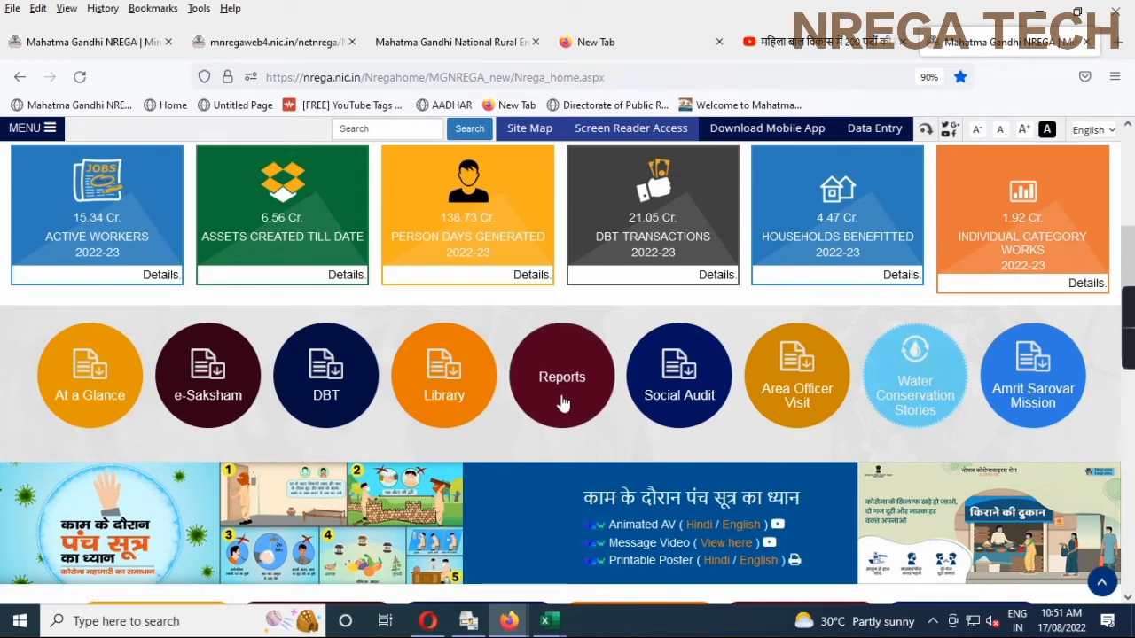
left_click(561, 401)
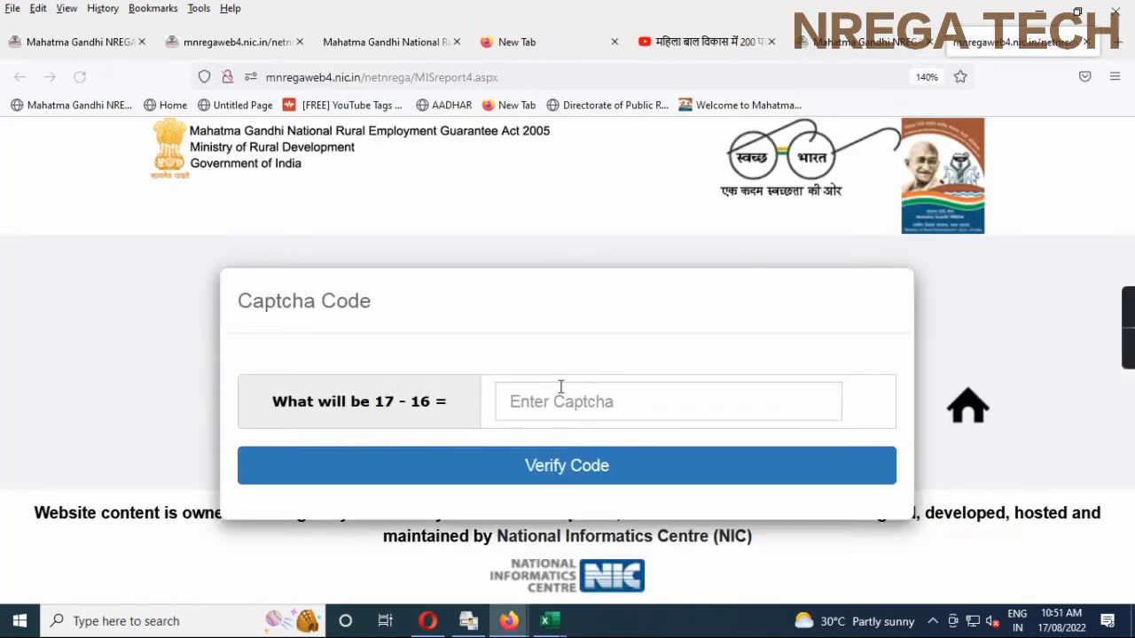
left_click(560, 408)
type("1")
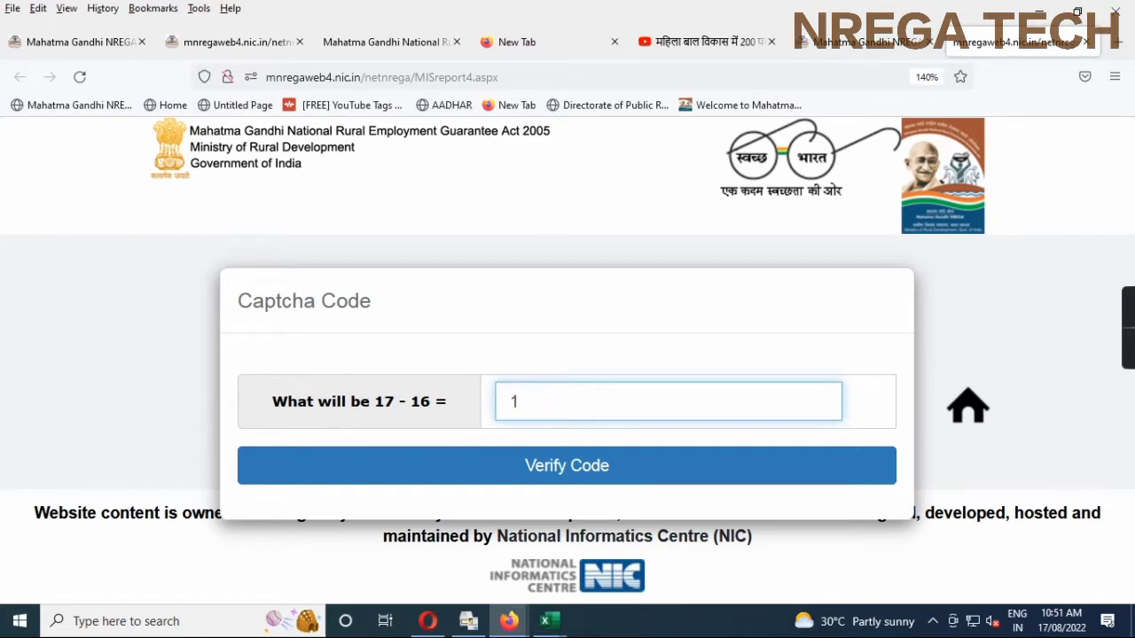
left_click(552, 461)
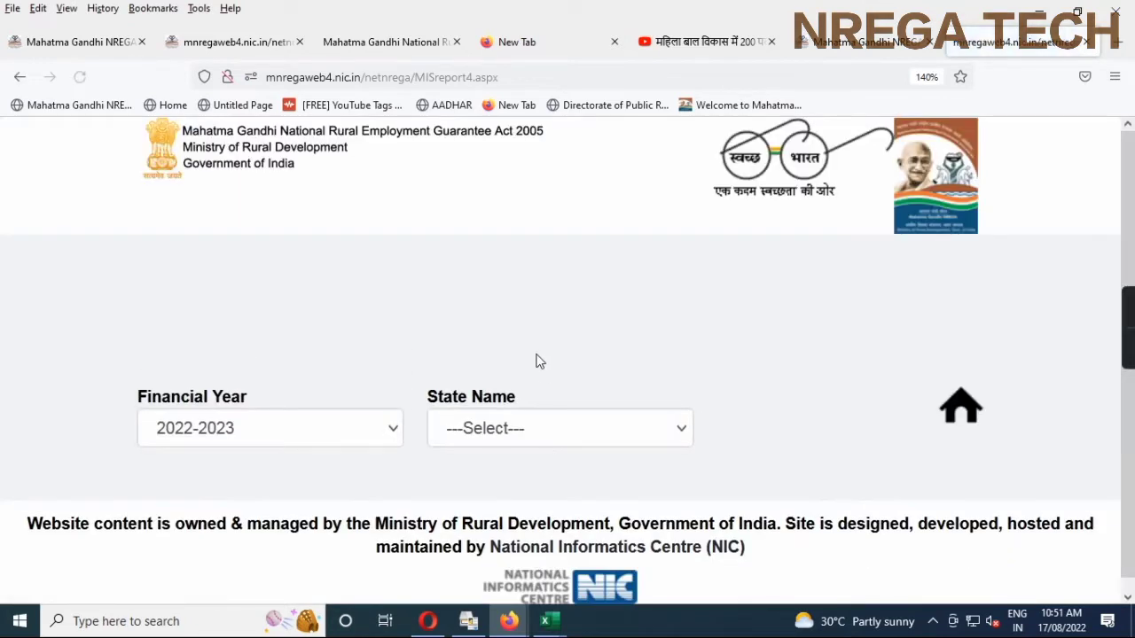
- Choose CHHATTISGARH as the state name for the MIS reports
scroll(536, 361, "down", 1)
left_click(529, 420)
key("c")
key("Return")
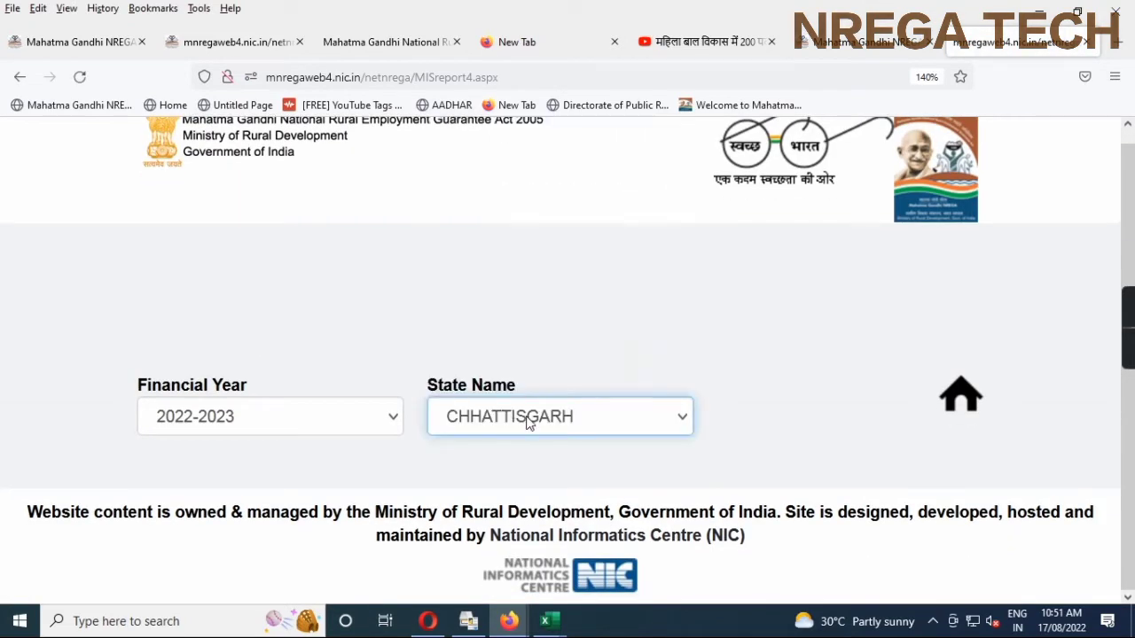
- Collapse all report groups and expand only R6.Work Progress
scroll(522, 345, "down", 4)
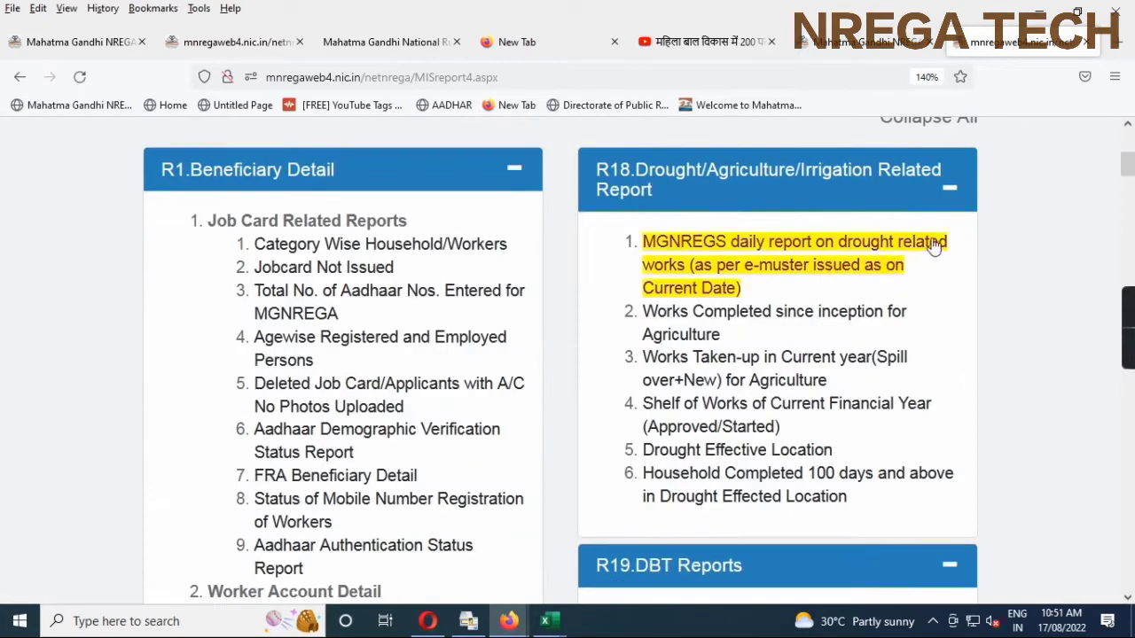
scroll(933, 246, "up", 1)
left_click(938, 246)
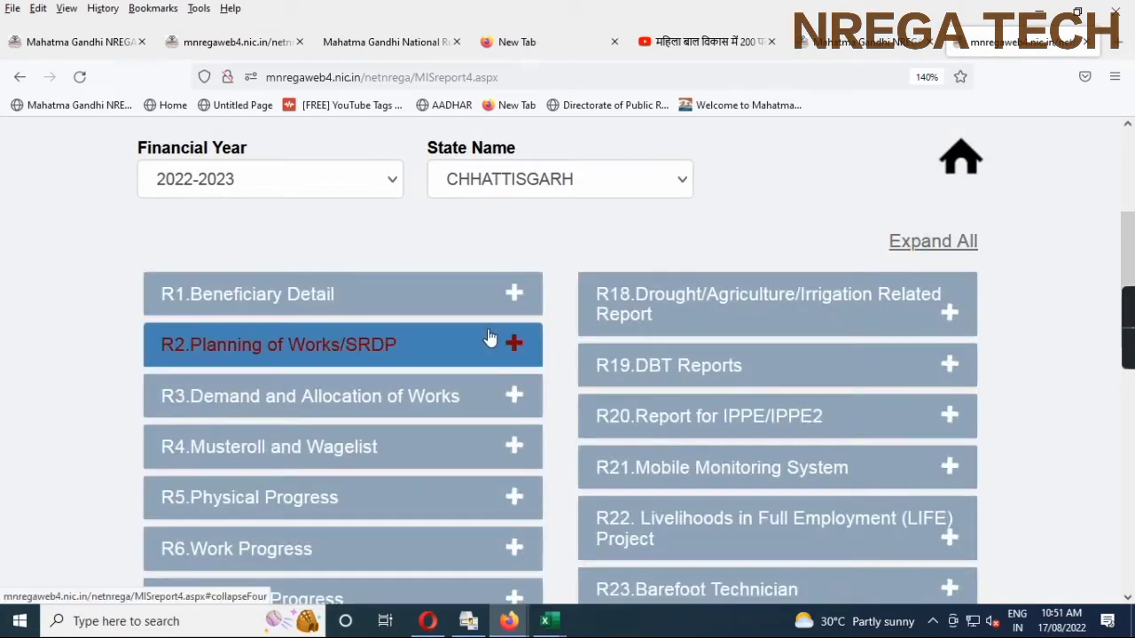
scroll(493, 337, "down", 1)
scroll(278, 404, "down", 1)
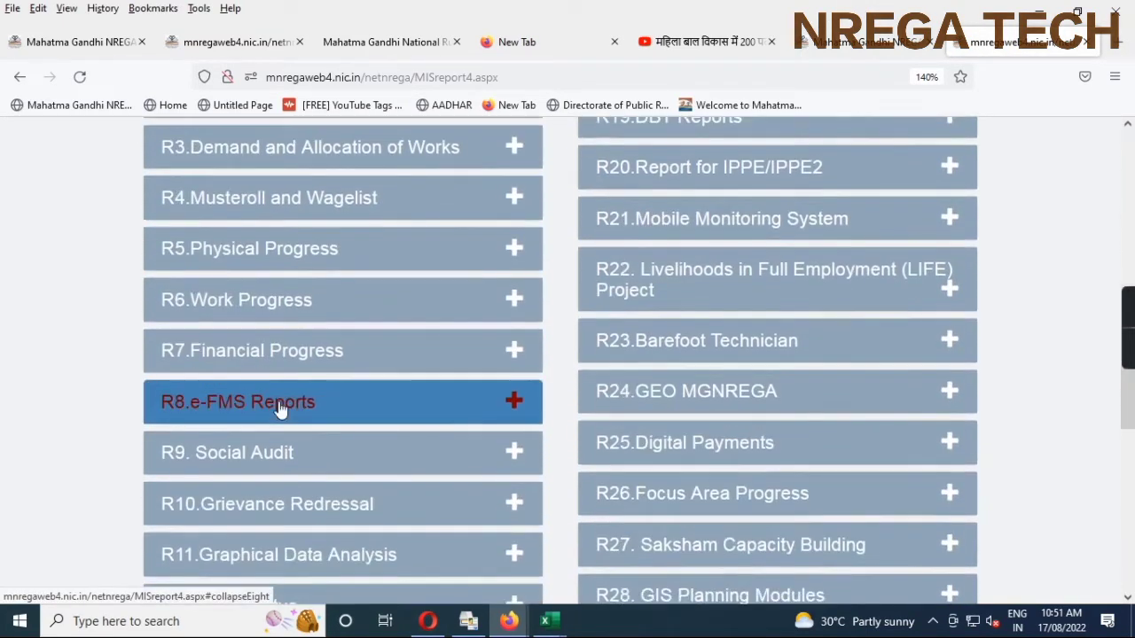
left_click(263, 304)
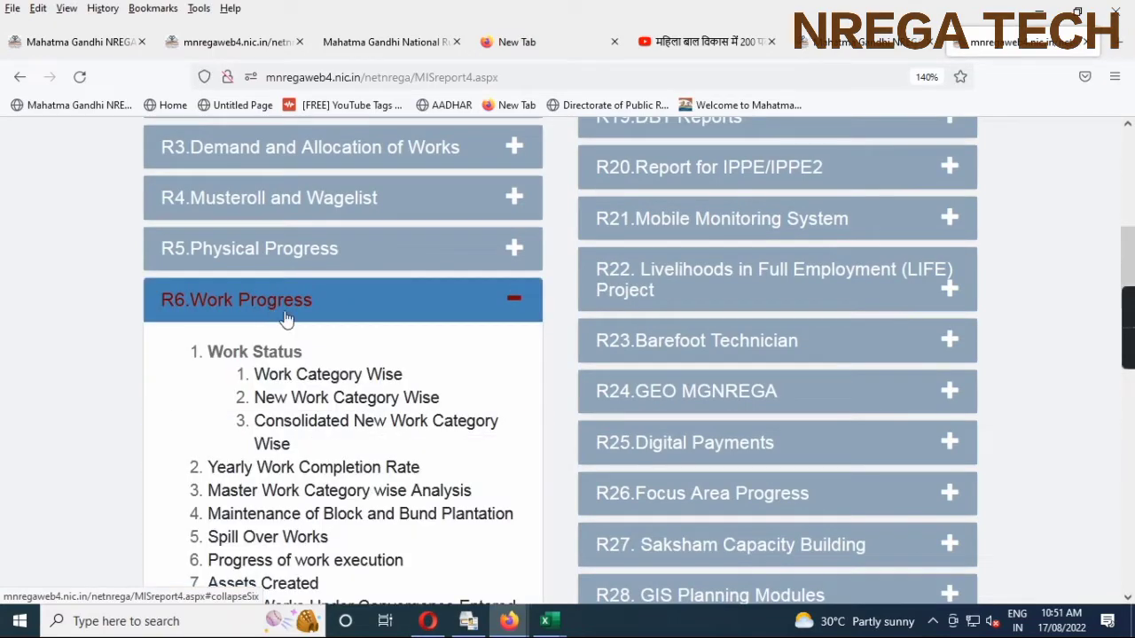
- Open the report "MGNREGS daily status as per e-muster issued" from the R6.Work Progress list
scroll(361, 335, "down", 2)
scroll(434, 350, "down", 3)
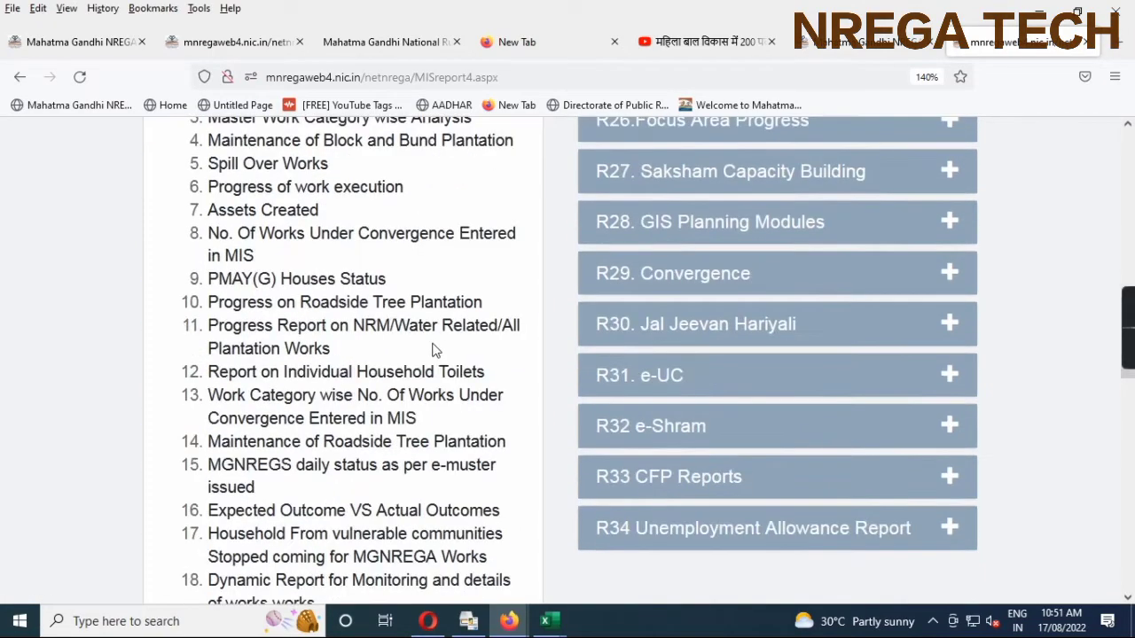
scroll(310, 354, "up", 5)
scroll(261, 368, "up", 2)
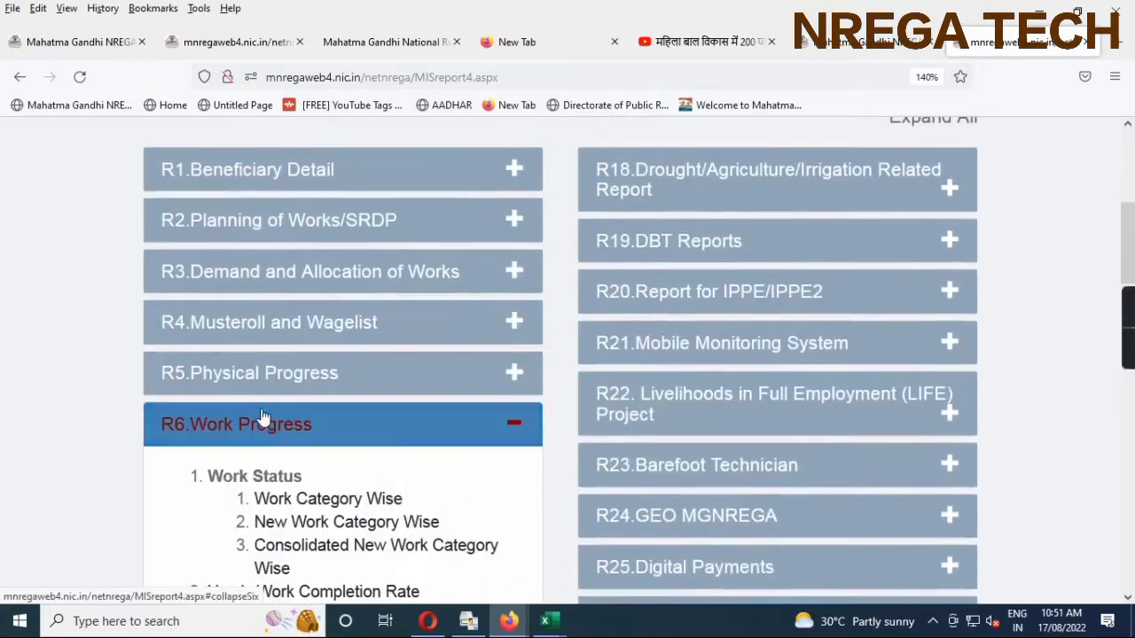
scroll(304, 430, "down", 7)
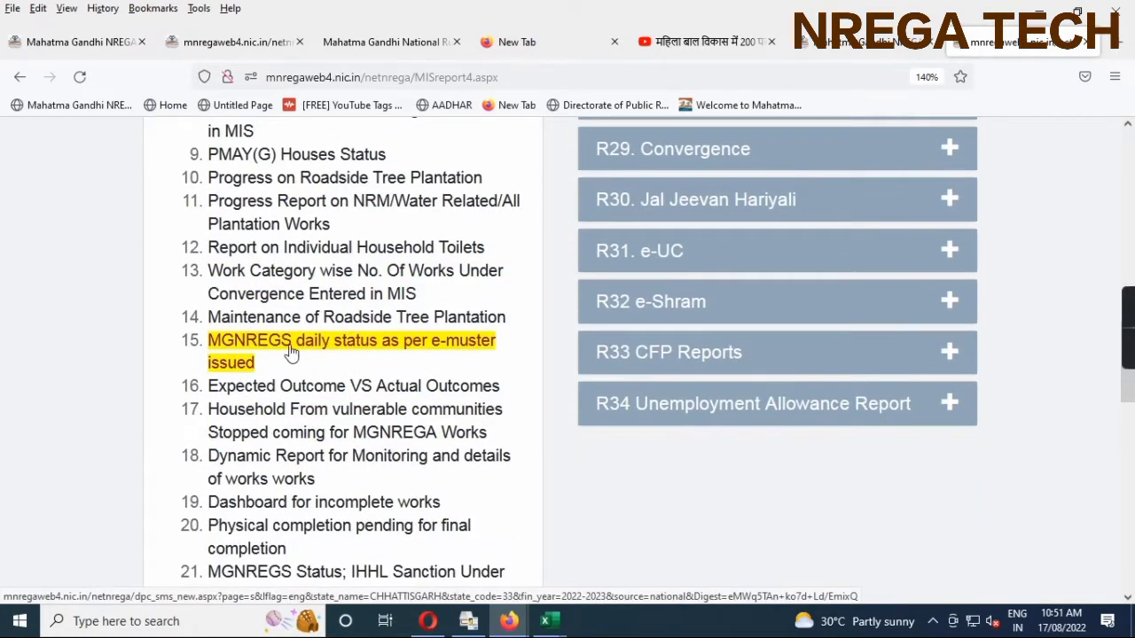
triple_click(251, 352)
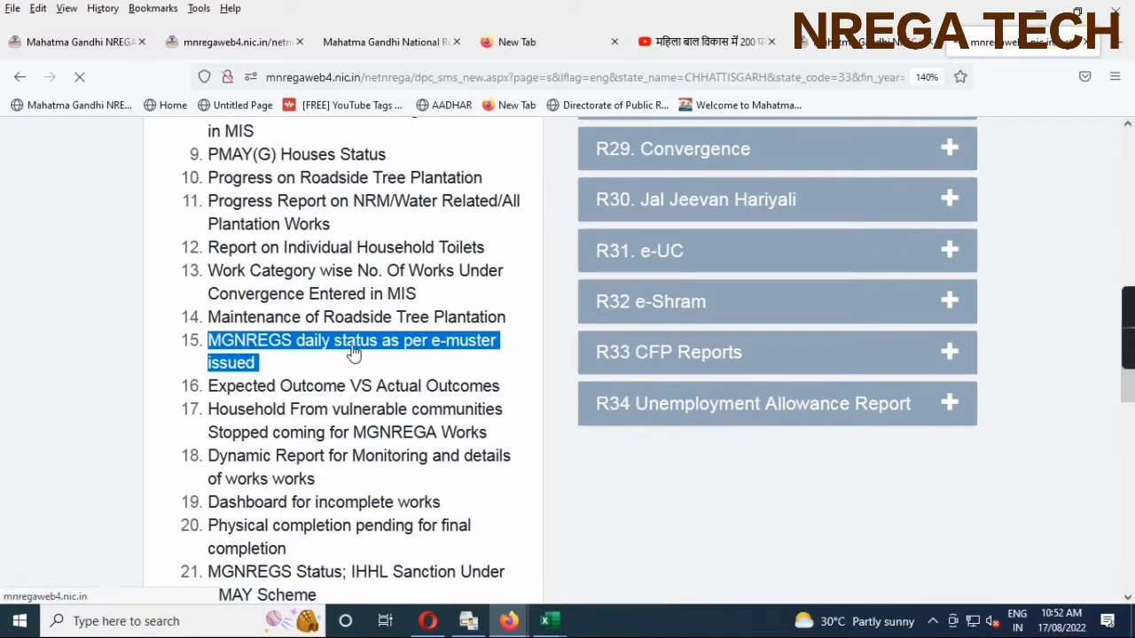
- Look over the district-wise daily status table and open the DHAMTARI district's block-wise report
scroll(352, 352, "down", 3)
scroll(353, 352, "up", 3)
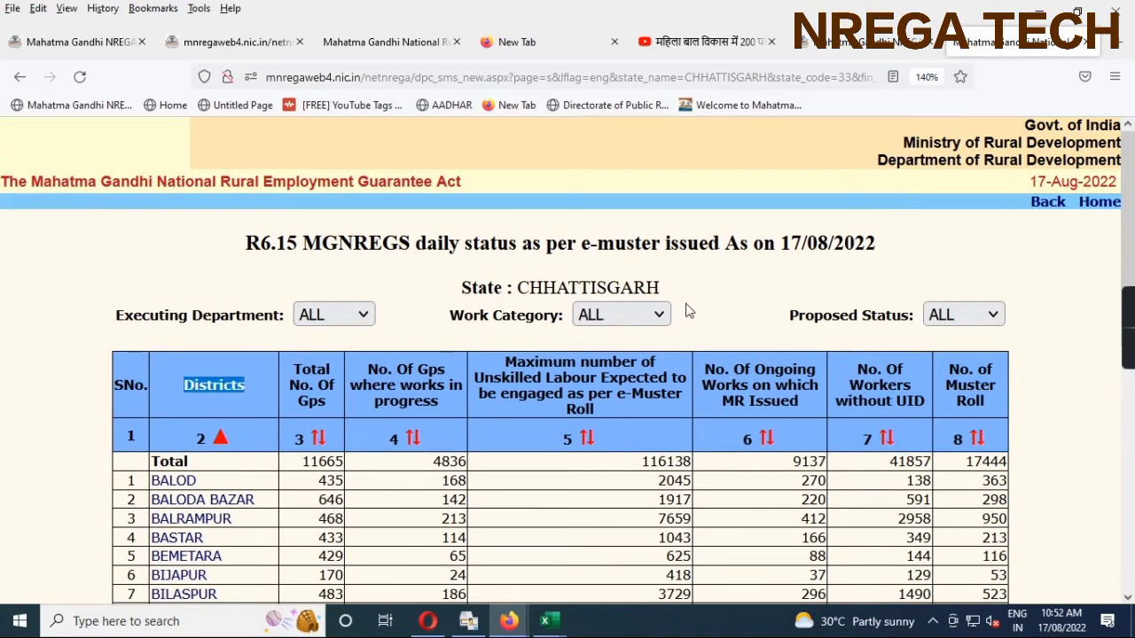
scroll(409, 361, "down", 2)
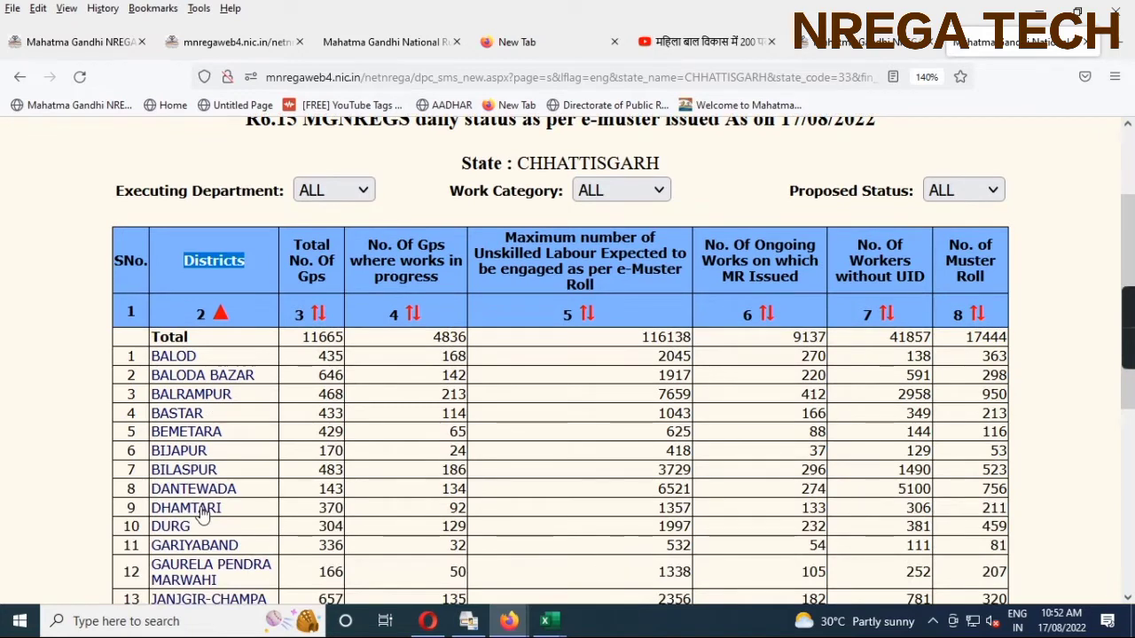
double_click(994, 488)
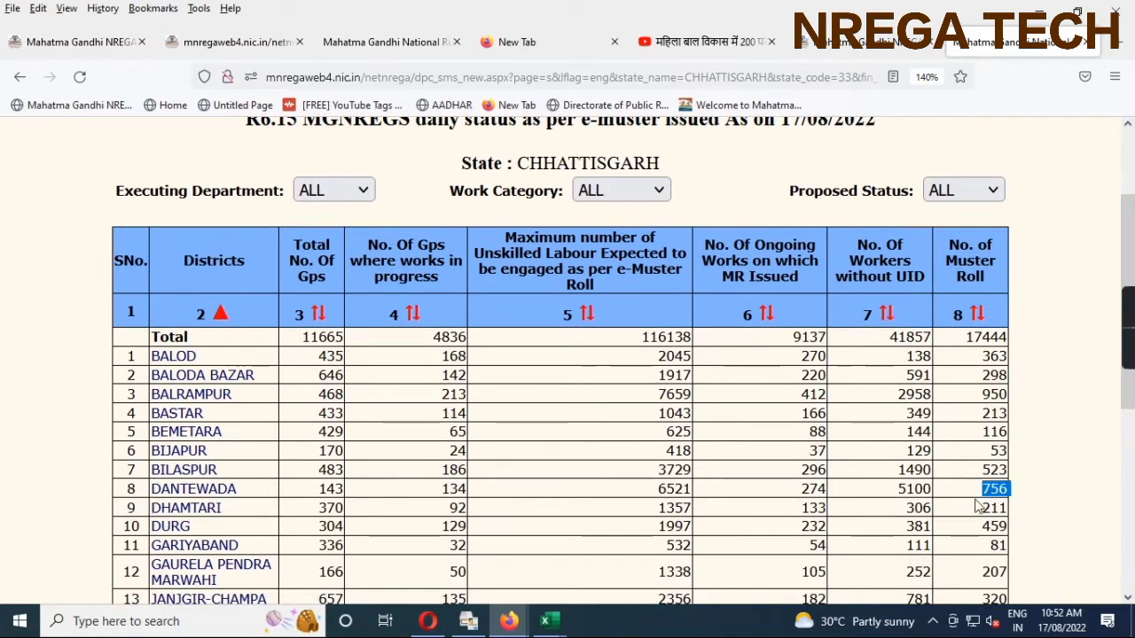
triple_click(978, 507)
left_click(212, 510)
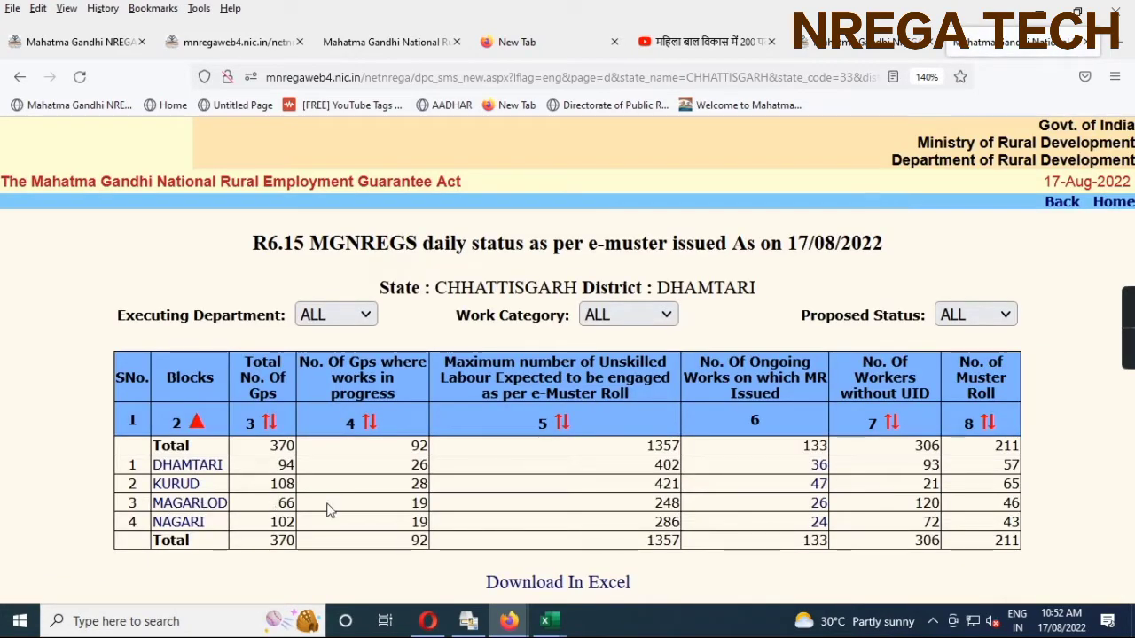
- Review the MAGARLOD row in the DHAMTARI table and open that block's panchayat-wise report
left_click_drag(328, 510, 1086, 506)
left_click(919, 505)
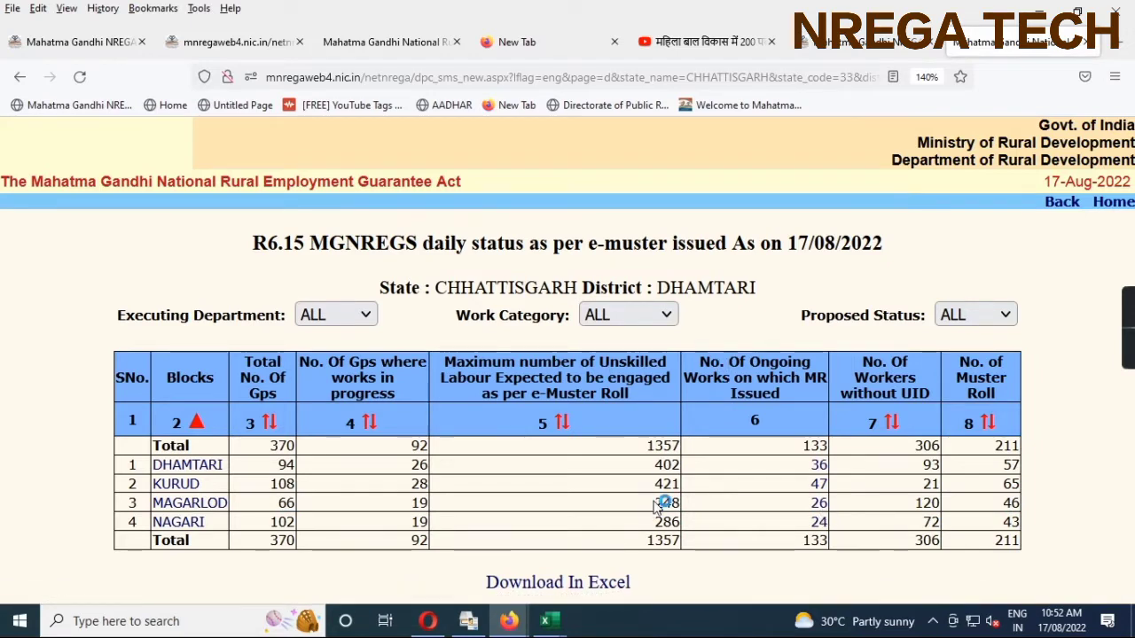
left_click(222, 505)
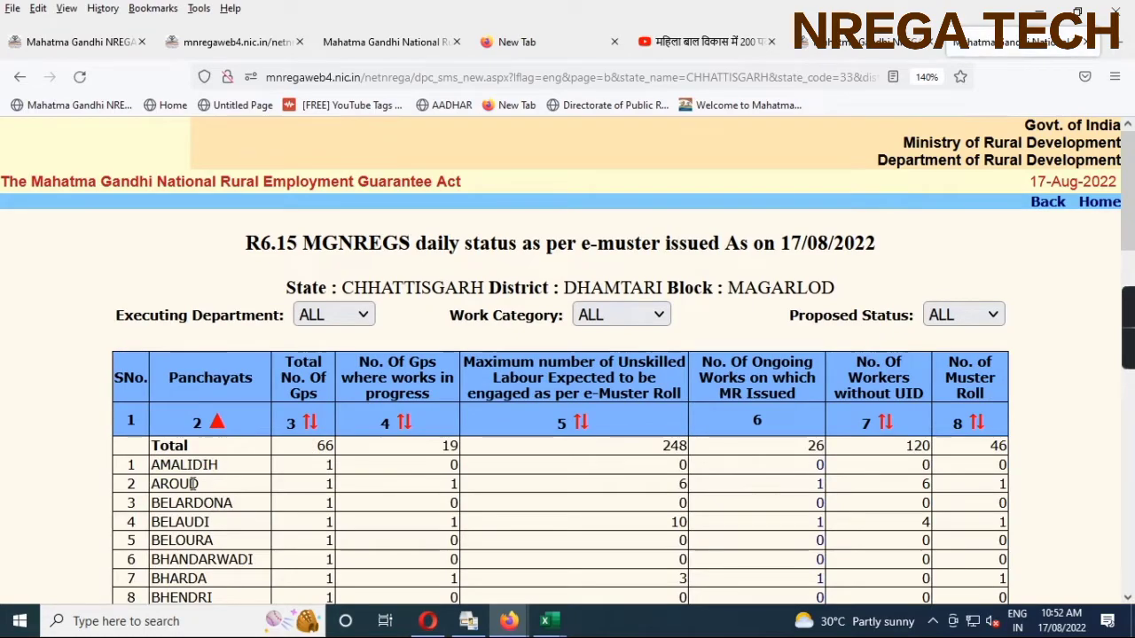
- Select the whole MAGARLOD panchayat table from the SNo. header through its last panchayat row and copy it
scroll(142, 392, "down", 3)
scroll(142, 392, "up", 3)
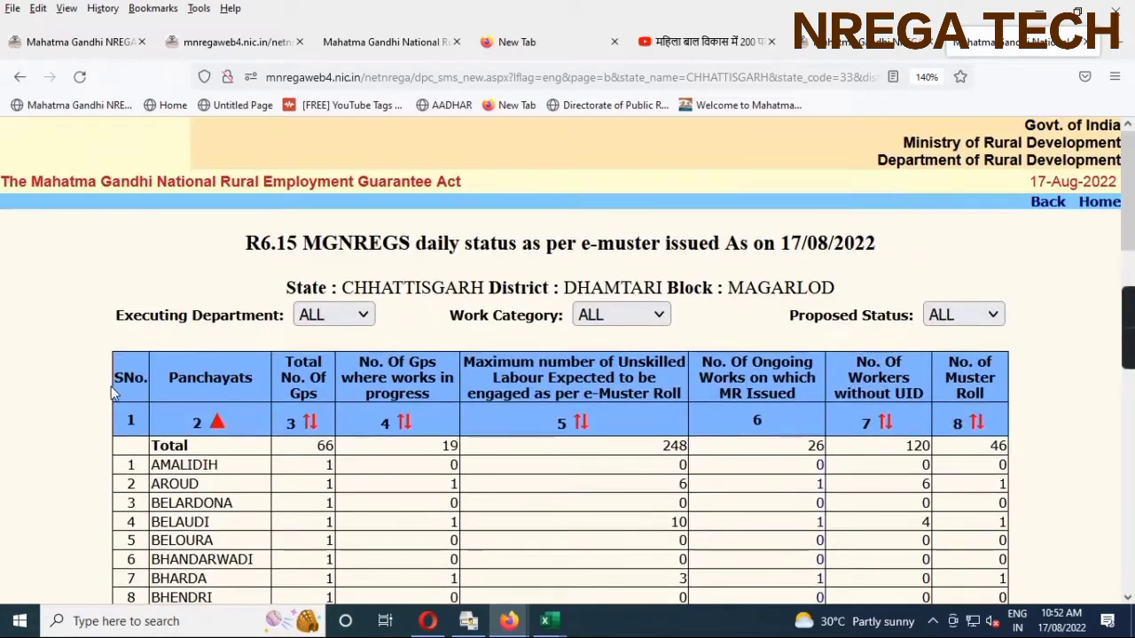
left_click_drag(112, 376, 1071, 529)
- Switch to the Excel workbook New Microsoft Excel Worksheet (2) and paste the copied table starting at cell A16
left_click(560, 626)
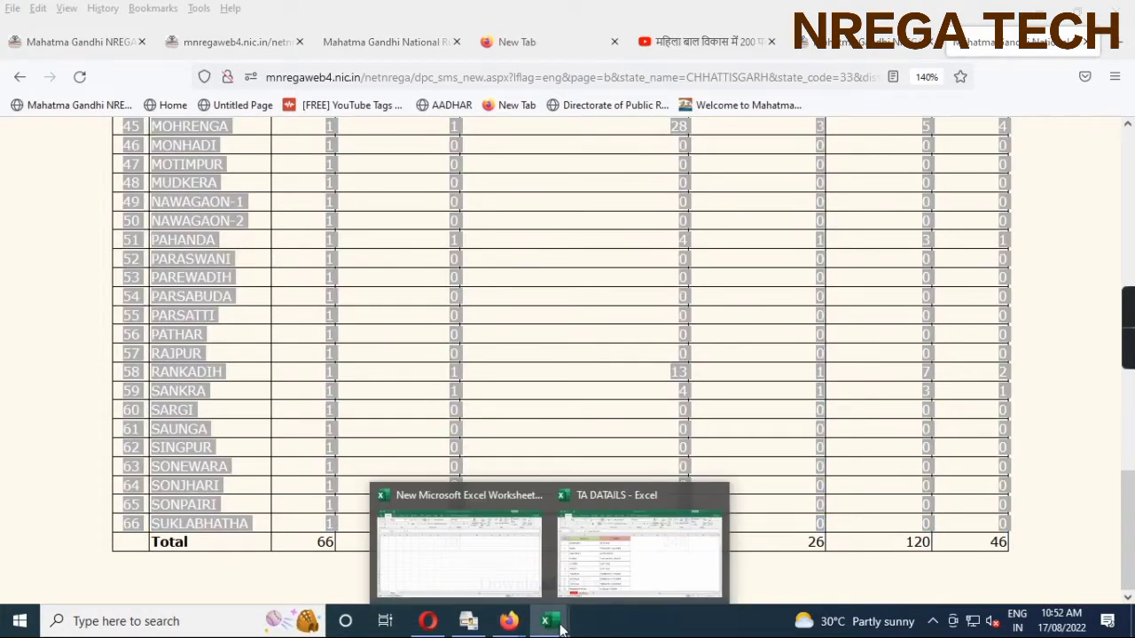
left_click(519, 567)
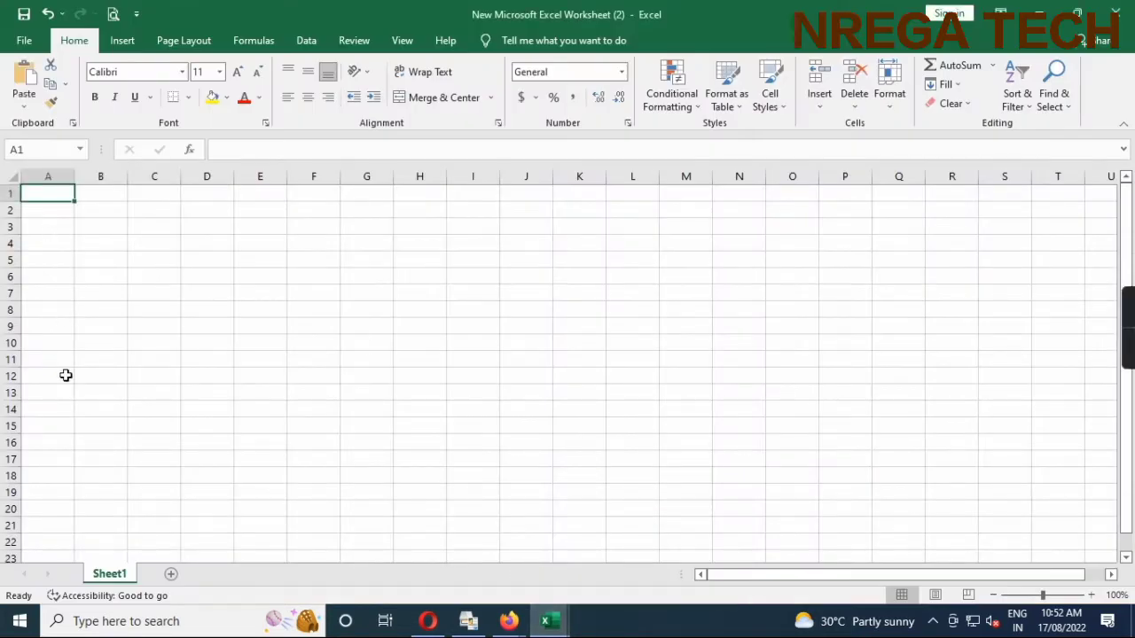
left_click(59, 426)
left_click(76, 445)
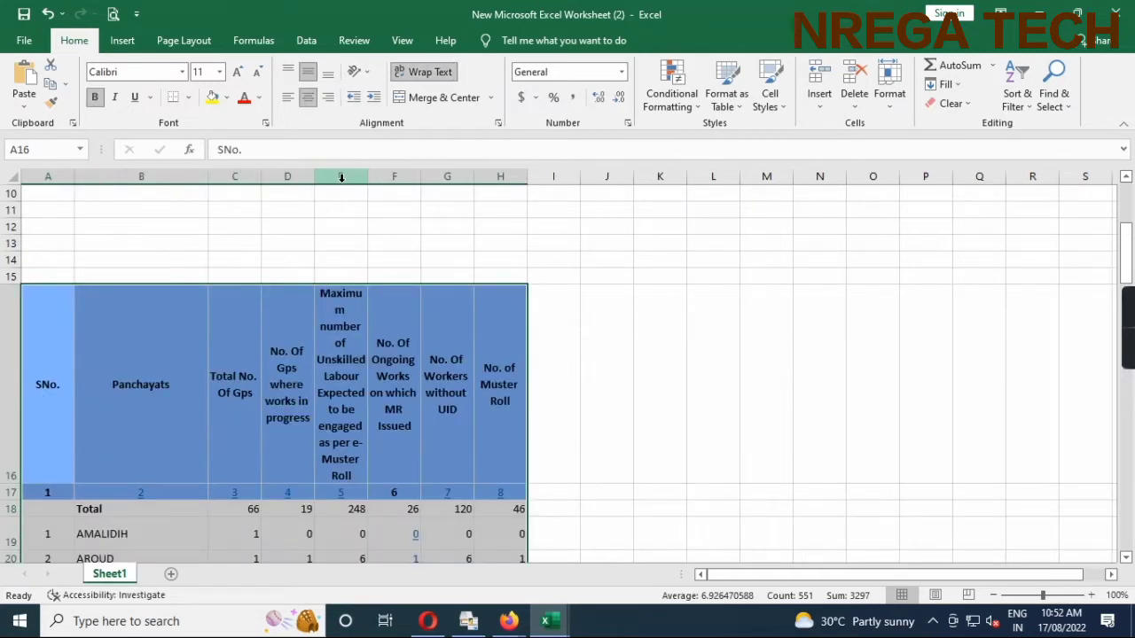
- Widen columns E and C of the pasted table and apply all borders to its cells
left_click_drag(367, 176, 413, 174)
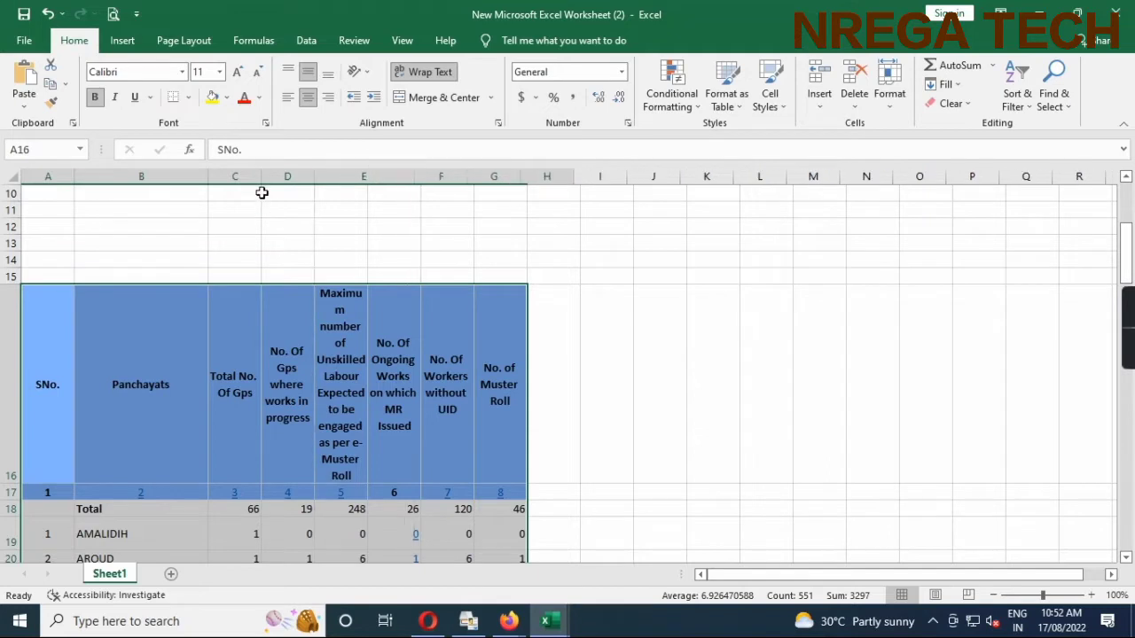
left_click_drag(261, 176, 296, 176)
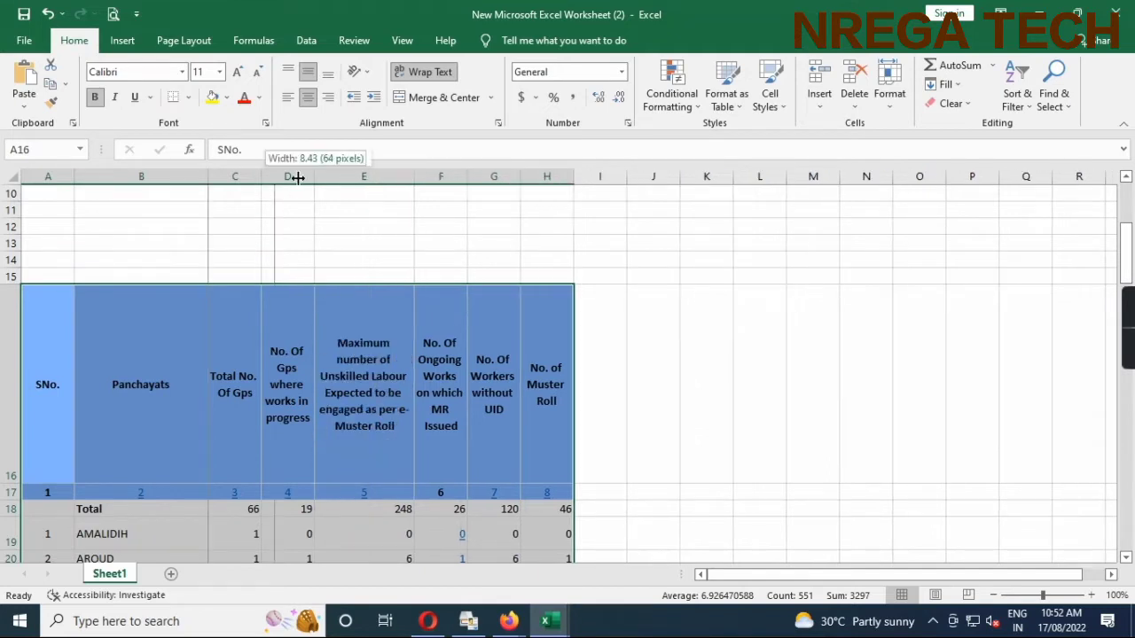
left_click(188, 98)
left_click(187, 238)
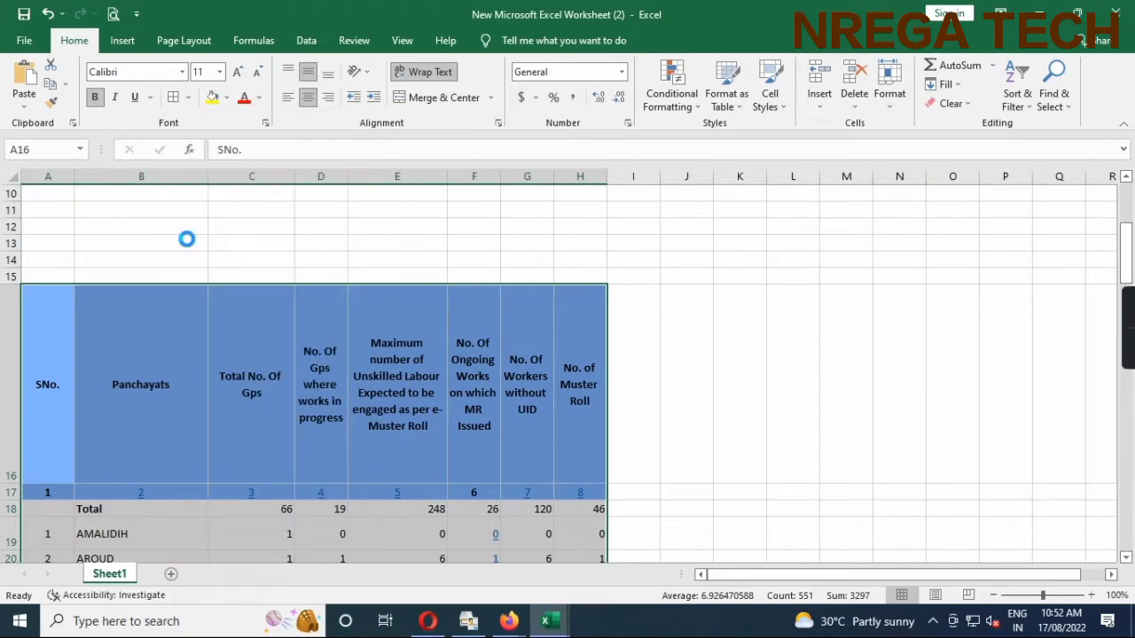
- Widen columns E, D and F further so their header texts have more room
scroll(261, 266, "down", 2)
left_click_drag(447, 176, 474, 177)
left_click_drag(348, 177, 383, 176)
left_click_drag(557, 179, 604, 178)
- Turn text wrapping off and back on for the pasted table to refit its row heights
left_click(430, 71)
scroll(460, 300, "up", 1)
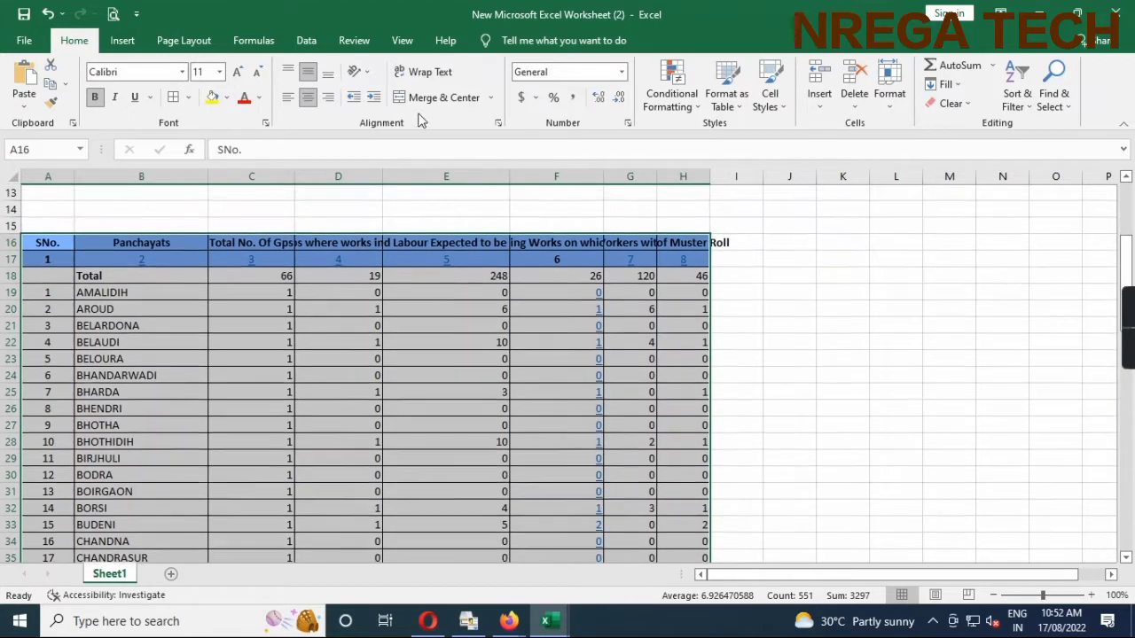
left_click(413, 72)
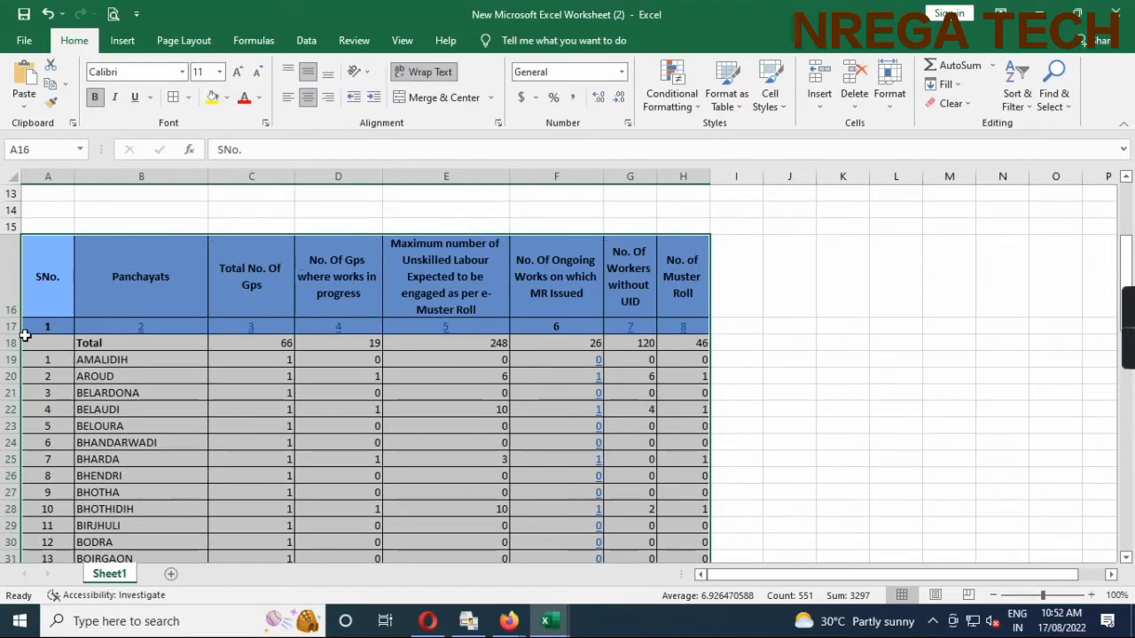
- Delete the column-number row and the Total row directly below the table's header row
key("Down")
key("shift+space")
key("ctrl+minus")
key("ctrl+minus")
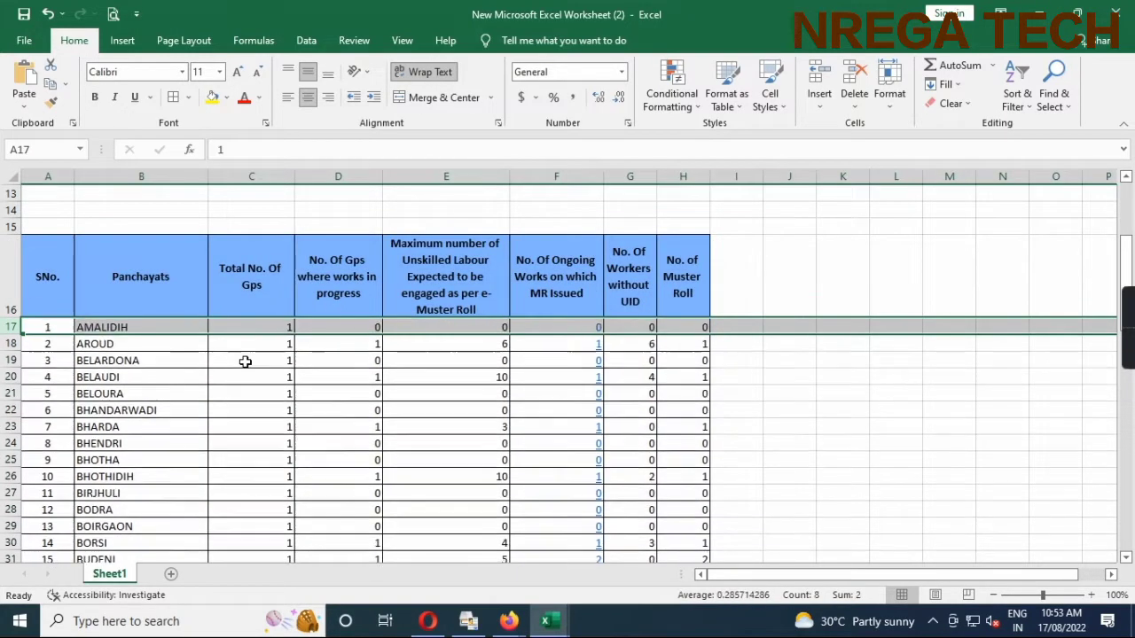
left_click(223, 182)
key("ctrl+plus")
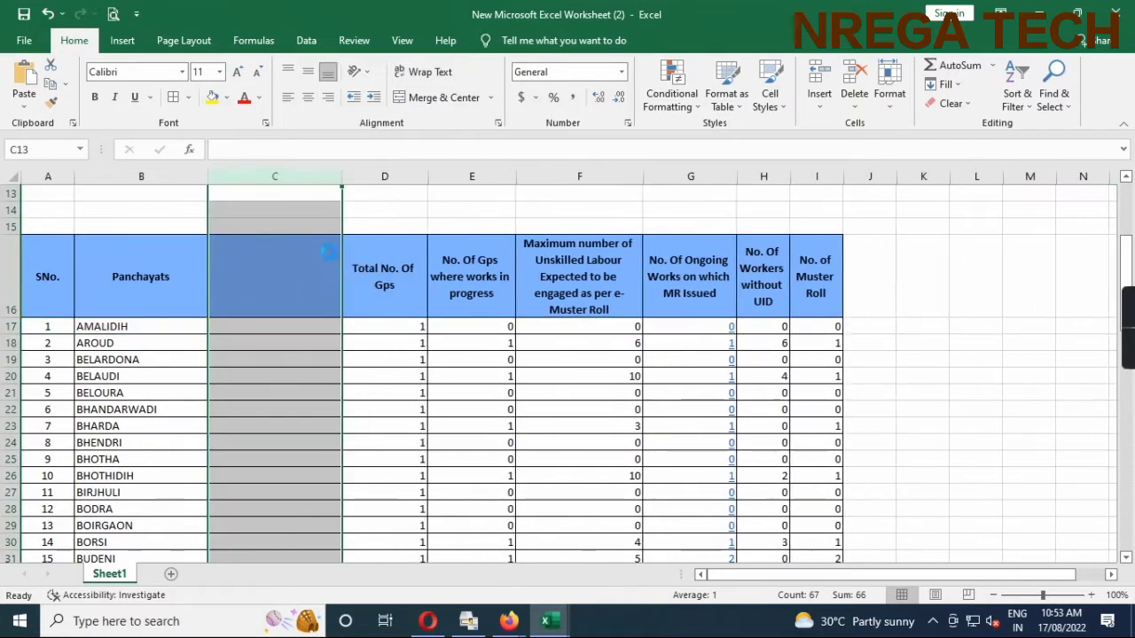
left_click(262, 327)
left_click(314, 178)
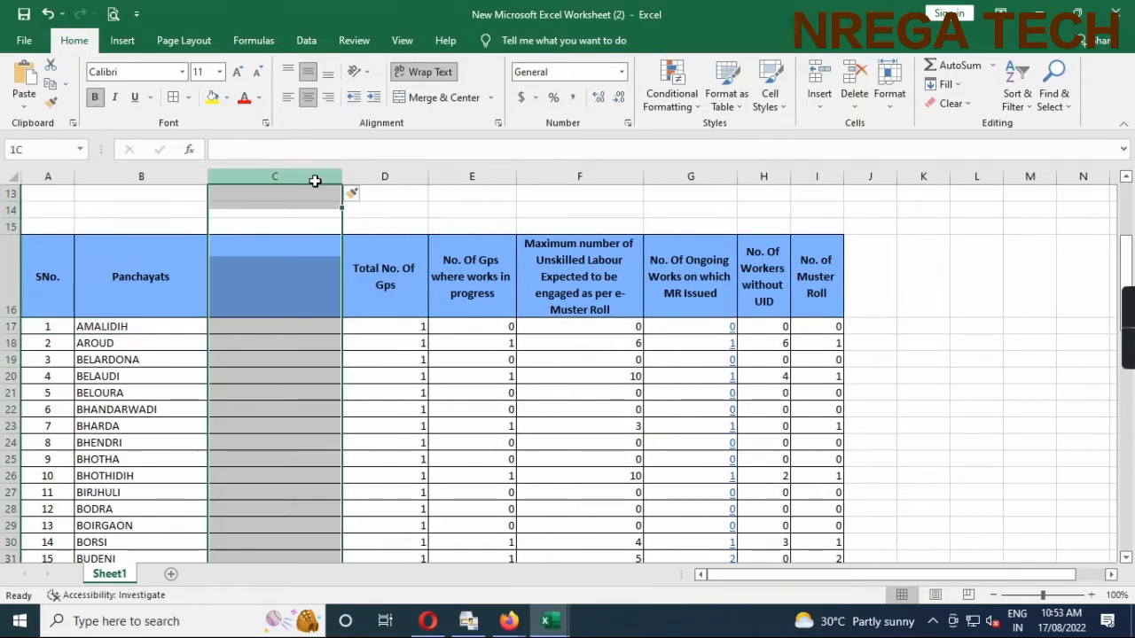
key("ctrl+minus")
left_click(262, 274)
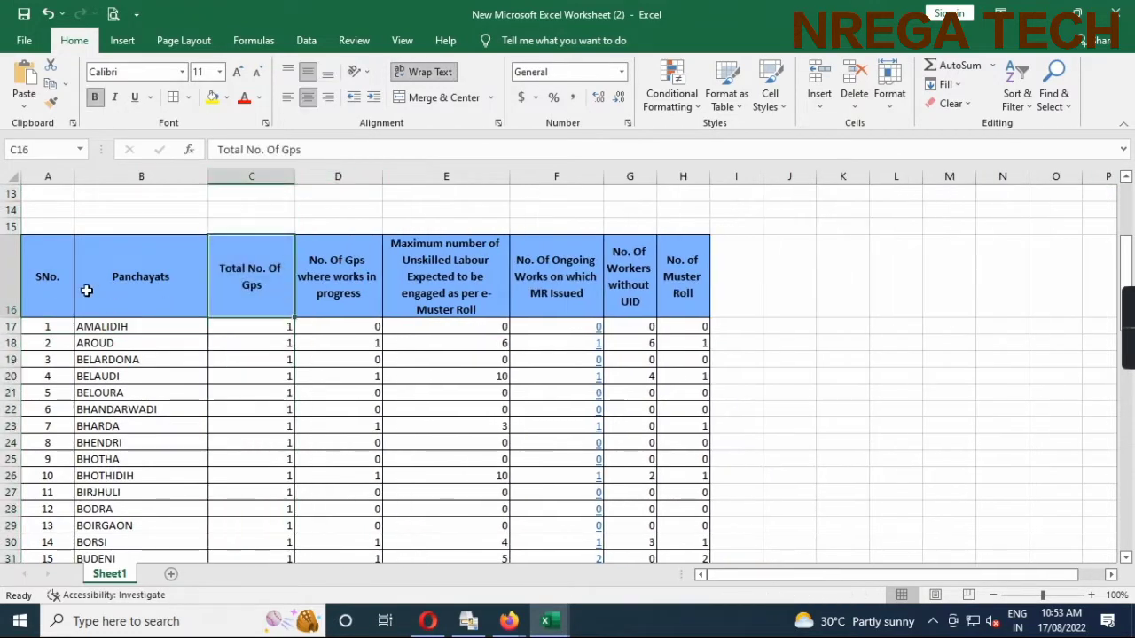
- Add filters to the table's header row 16
left_click(11, 283)
key("ctrl+shift+l")
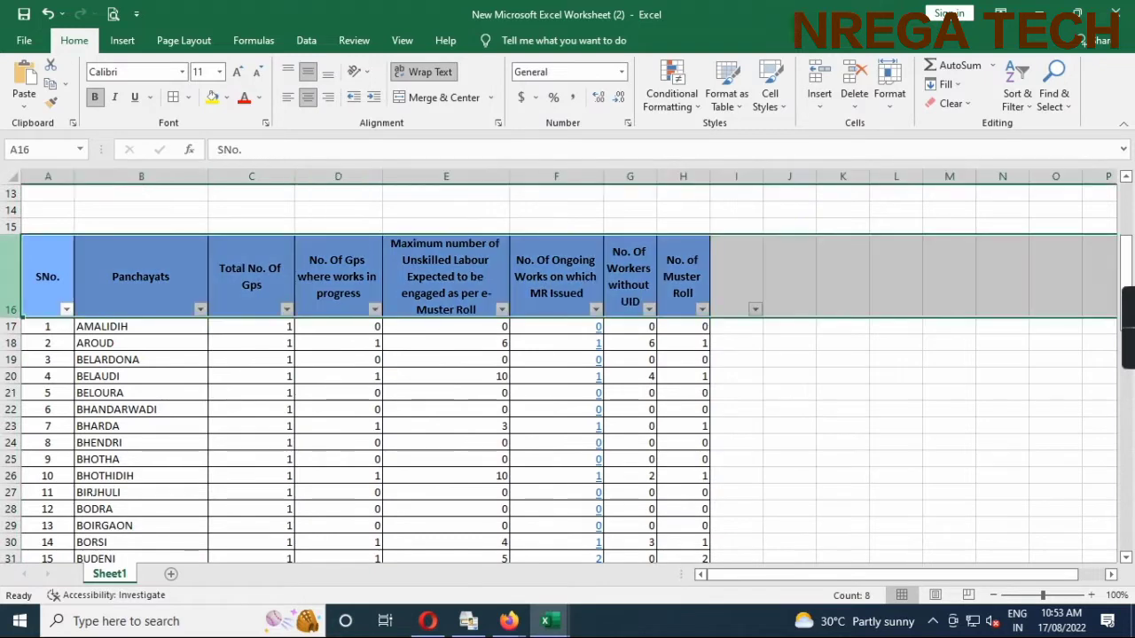
left_click(323, 316)
left_click(437, 299)
- Fill column E, holding the maximum number of unskilled labour expected, with yellow
left_click(445, 176)
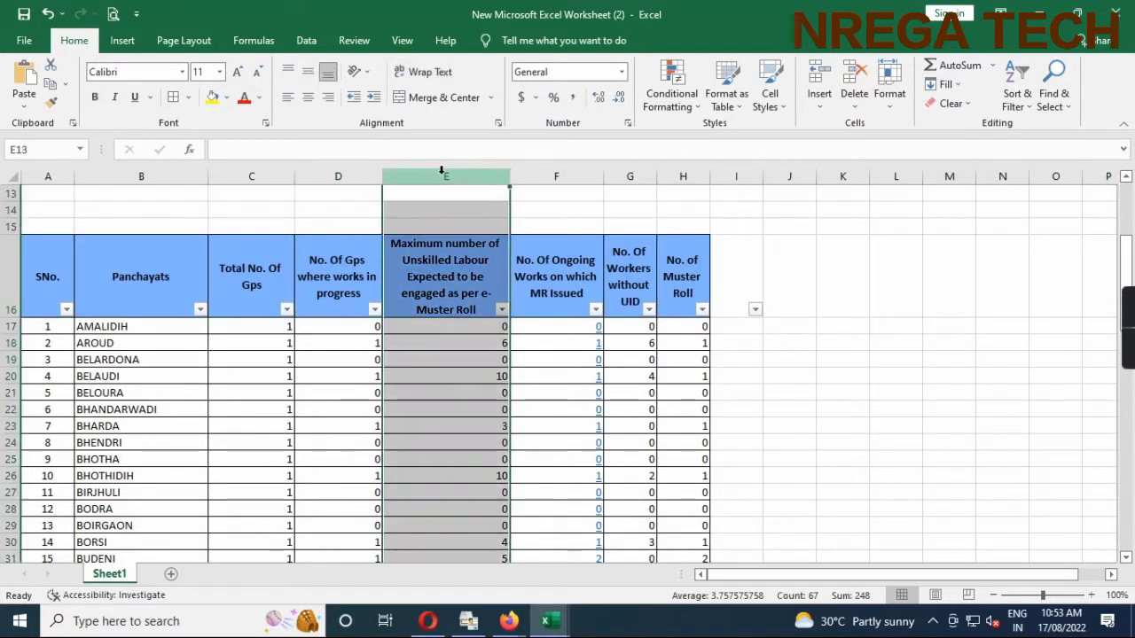
left_click(215, 98)
left_click(479, 292)
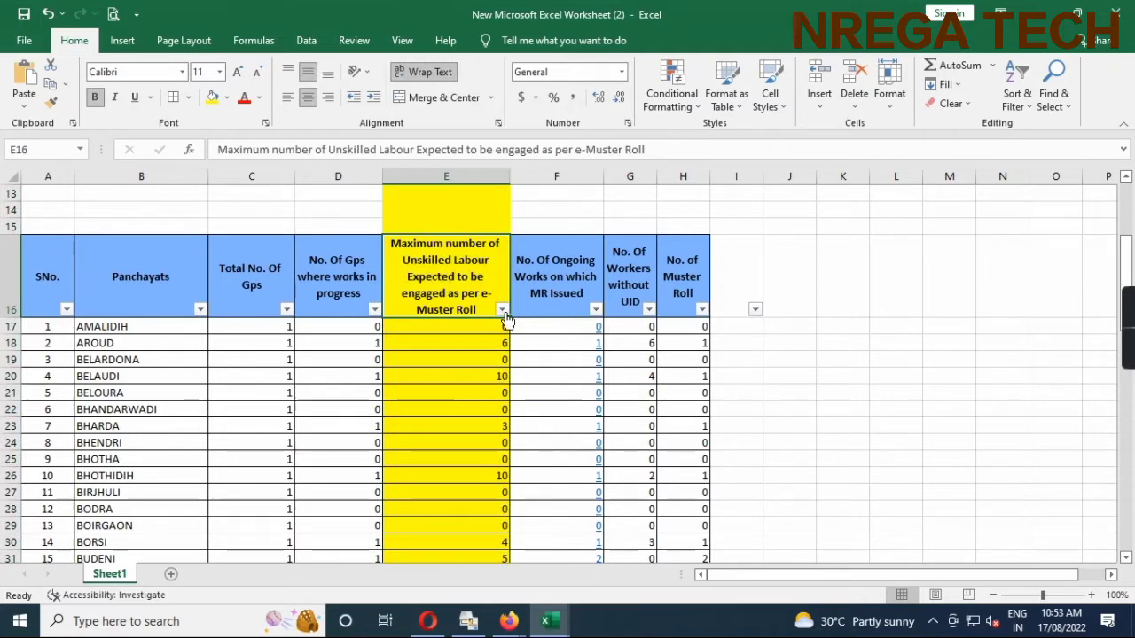
- Sort the table from largest to smallest by the maximum number of unskilled labour expected to be engaged
left_click(502, 309)
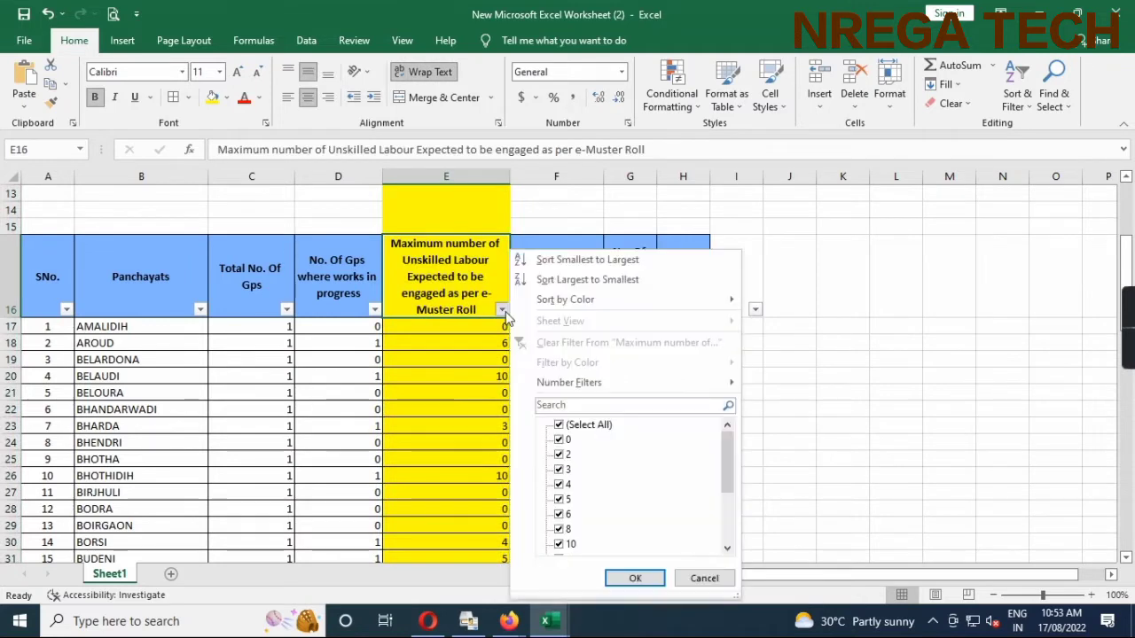
left_click(574, 280)
scroll(440, 359, "down", 2)
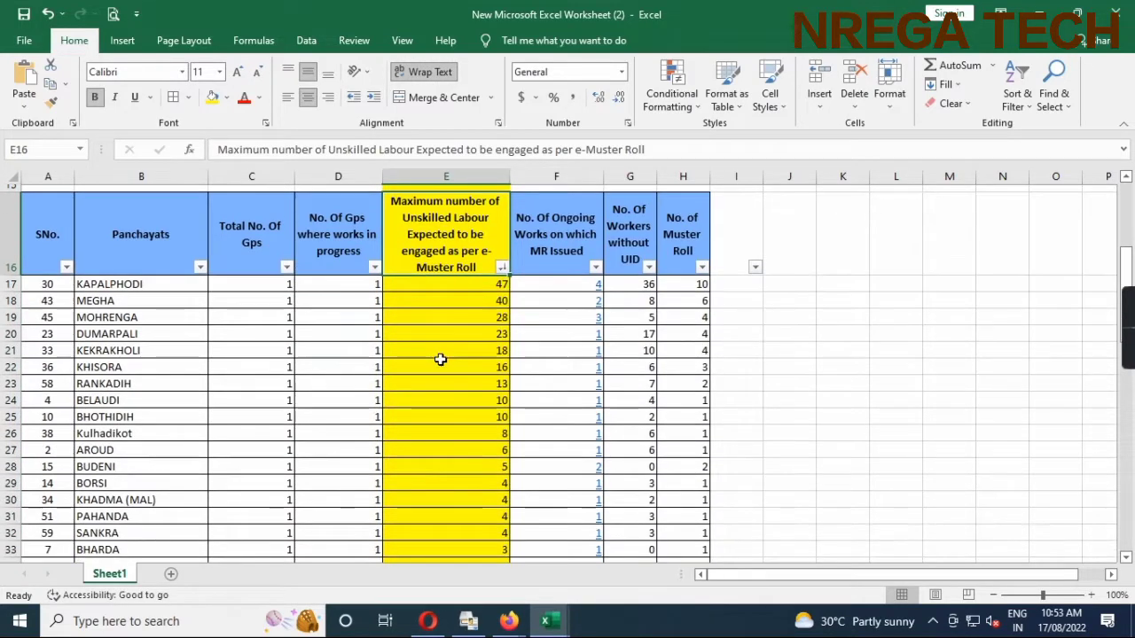
- Fill rows 17 to 35, the panchayats with expected labour above zero, with green
left_click_drag(11, 247, 66, 375)
scroll(220, 195, "up", 1)
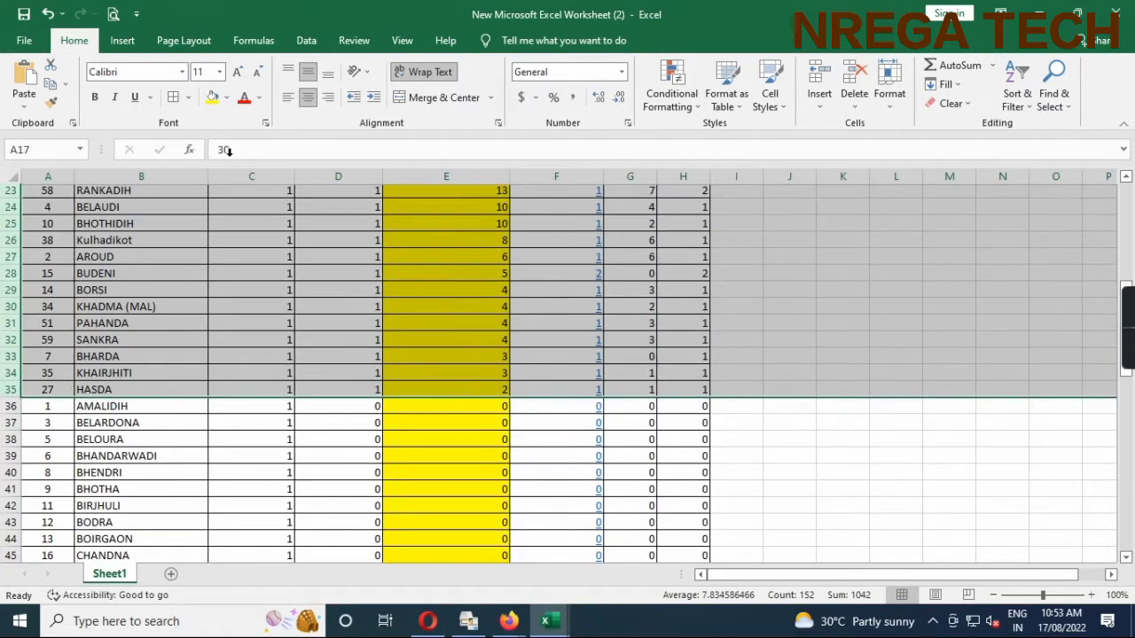
left_click(227, 98)
left_click(282, 226)
scroll(545, 373, "up", 4)
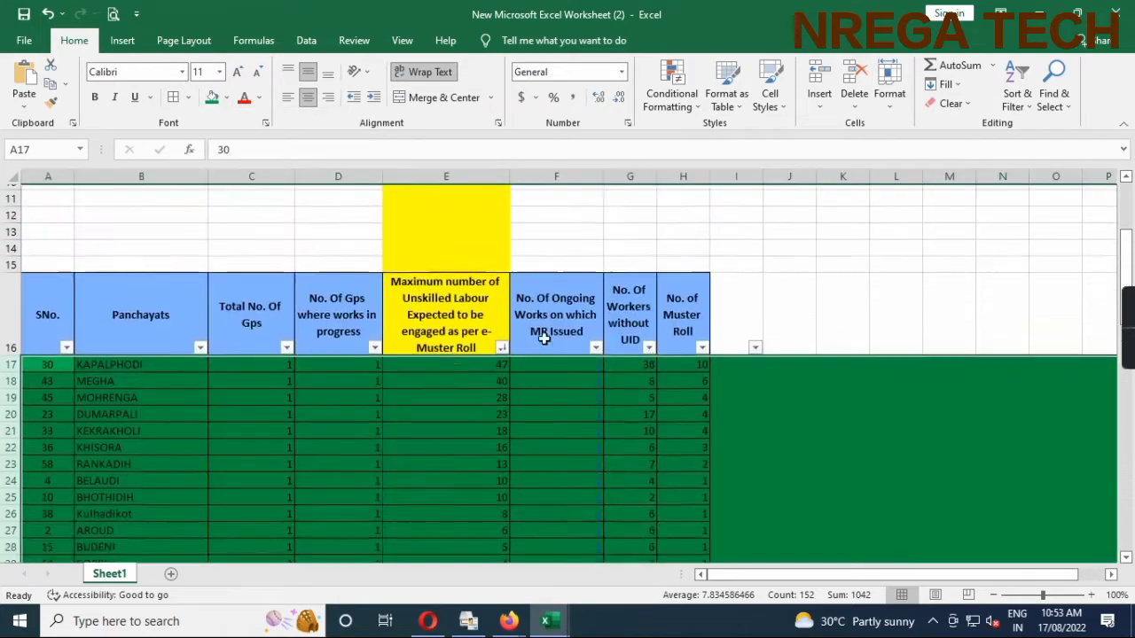
scroll(544, 372, "down", 2)
scroll(544, 372, "down", 1)
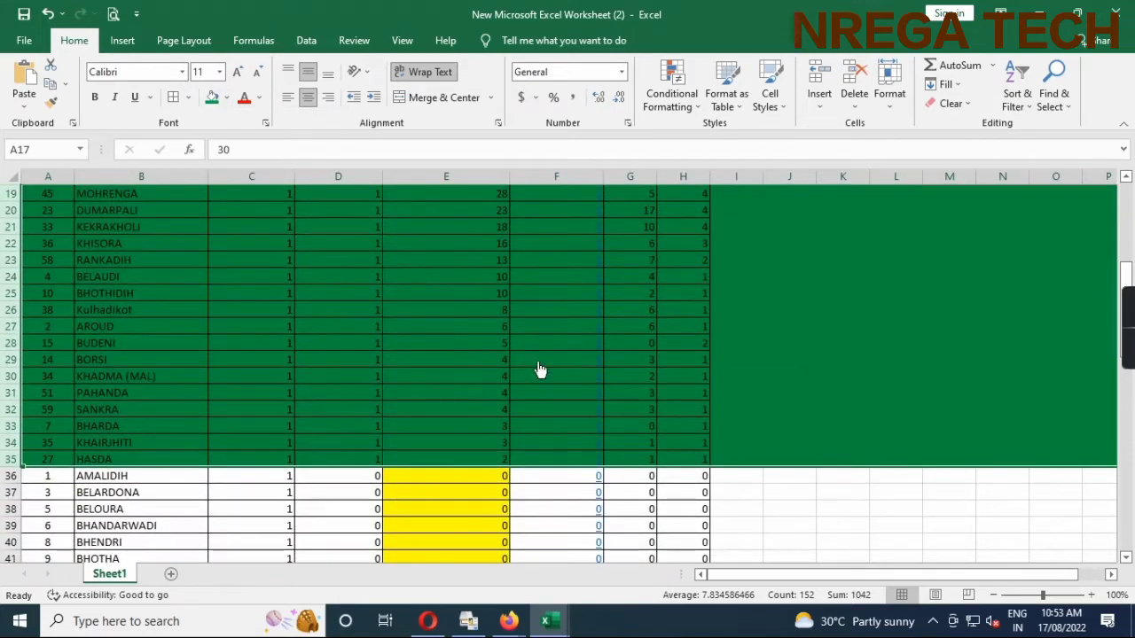
scroll(539, 369, "up", 1)
scroll(486, 366, "down", 2)
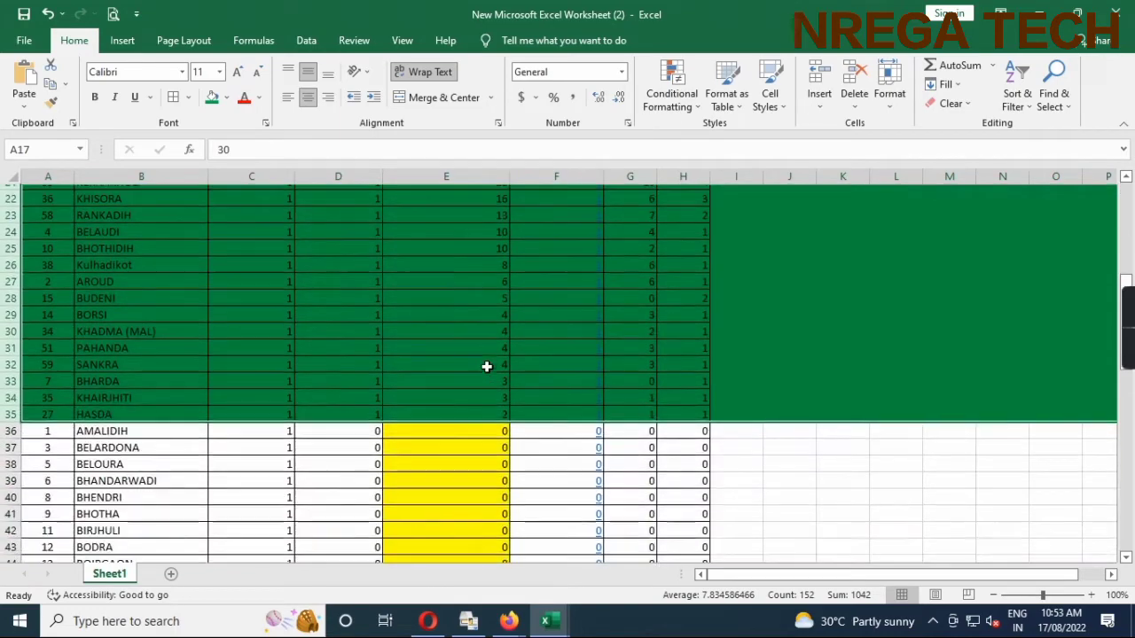
- Examine the panchayats with zero expected labour in rows 36 to 82, and compare them with the green rows
left_click_drag(203, 425, 179, 523)
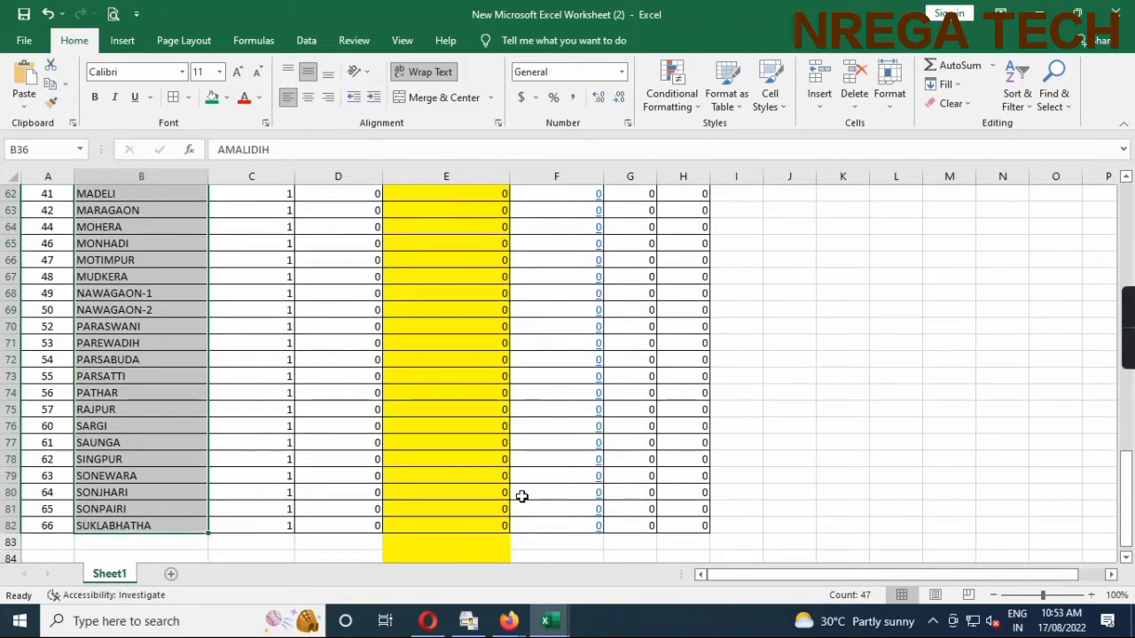
scroll(521, 497, "up", 11)
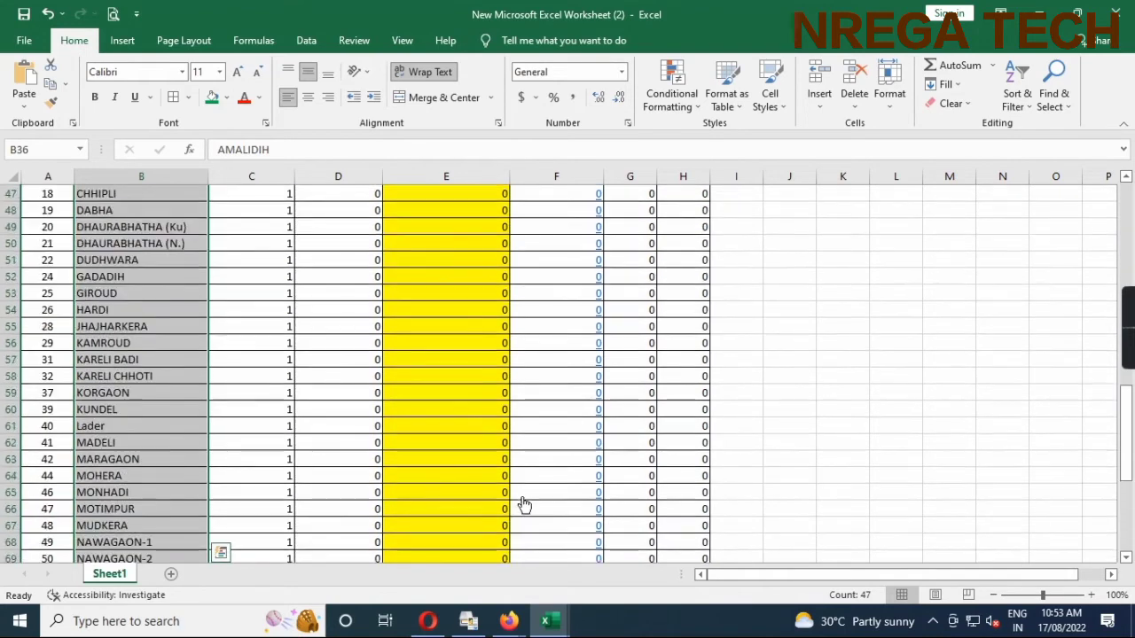
scroll(388, 436, "up", 2)
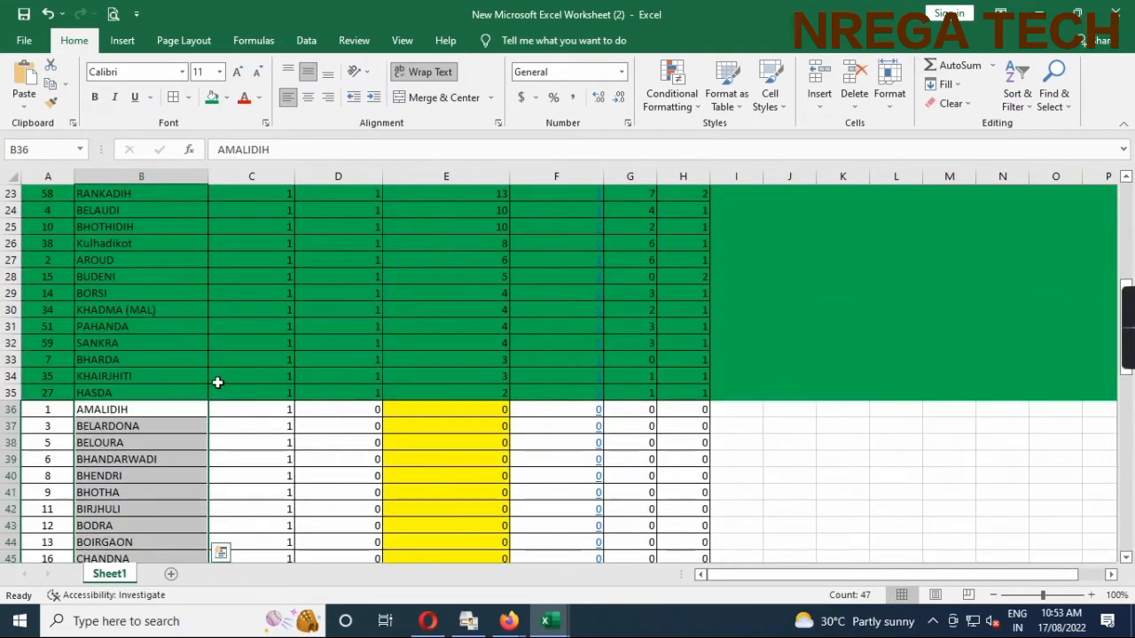
scroll(165, 317, "up", 4)
left_click_drag(168, 357, 165, 499)
left_click(168, 457)
scroll(306, 447, "up", 3)
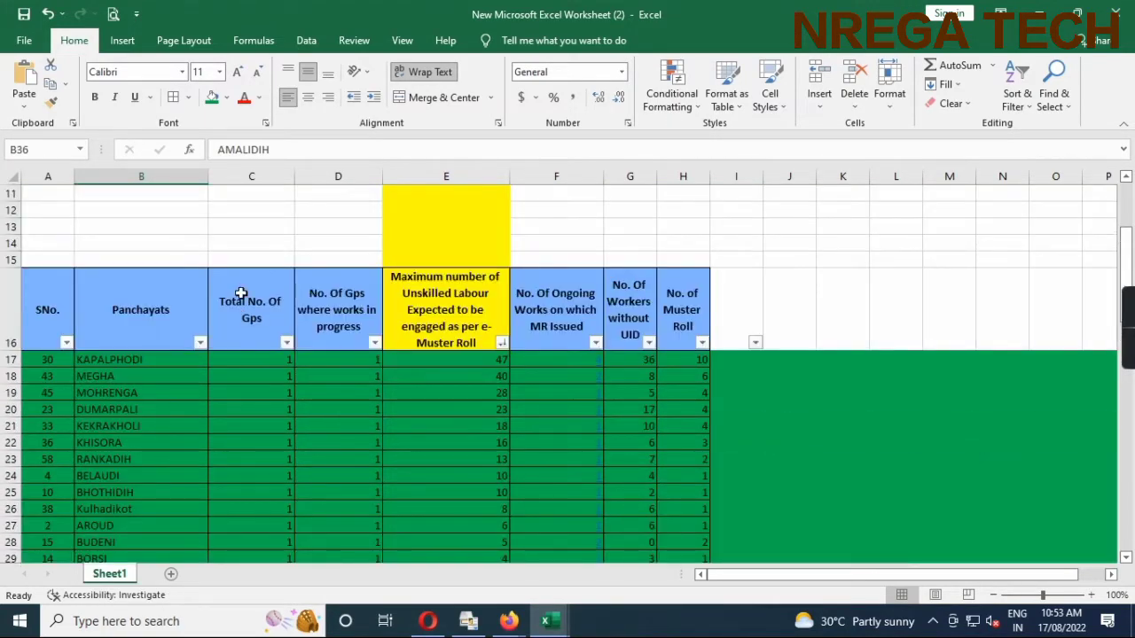
- Insert a new column before Total No. Of Gps and enter ta as its header in C16
left_click(235, 189)
key("ctrl+space")
key("ctrl+plus")
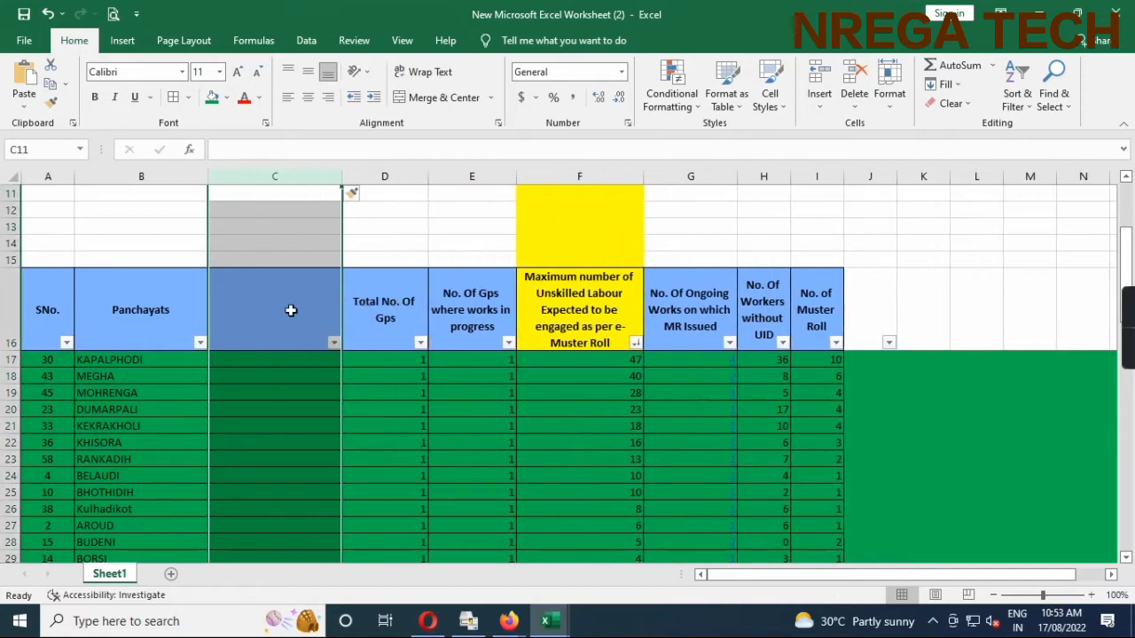
left_click(280, 309)
type("ta")
key("Return")
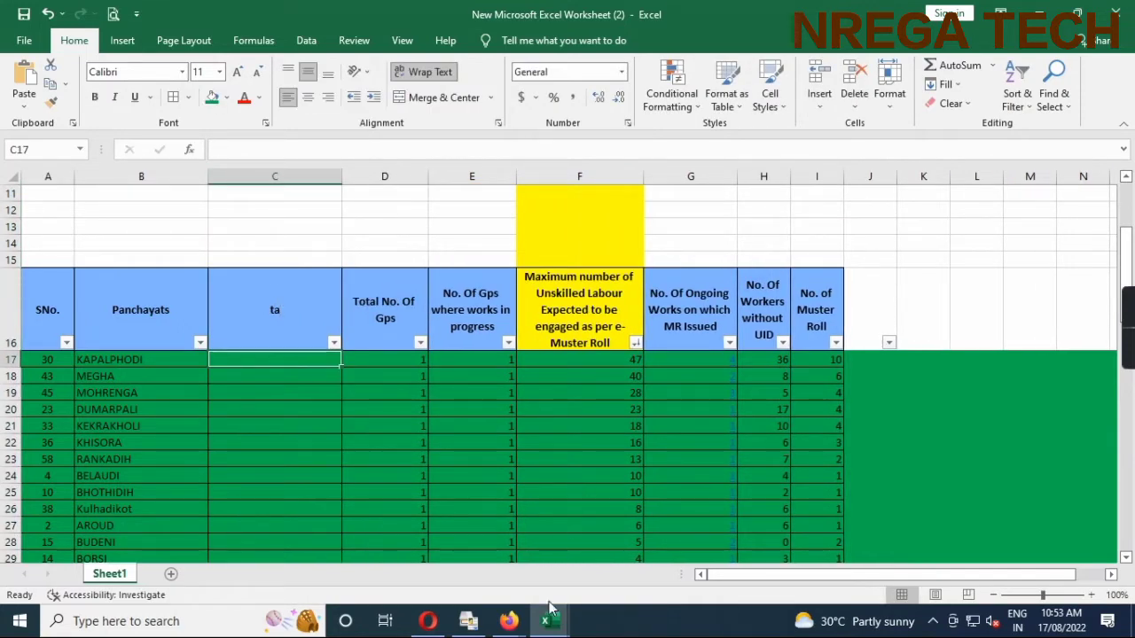
- Switch to the TA DATAILS workbook and check its Panchayats and T.A.NAME columns on sheet ALL GP (2)
mouse_move(549, 610)
left_click(618, 557)
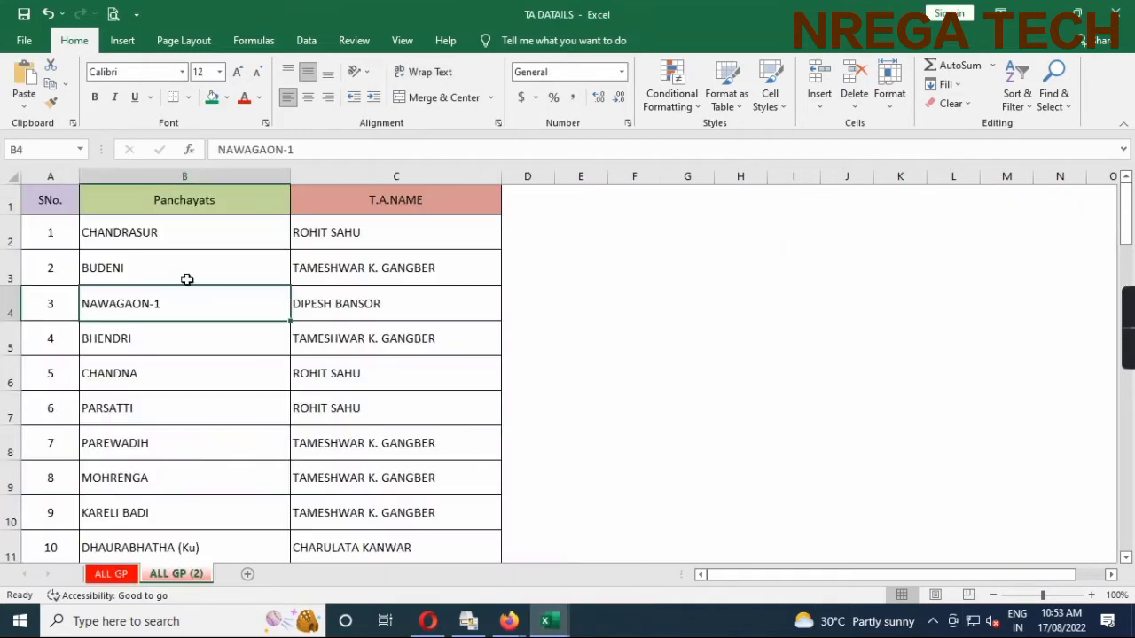
left_click(222, 198)
left_click(357, 200)
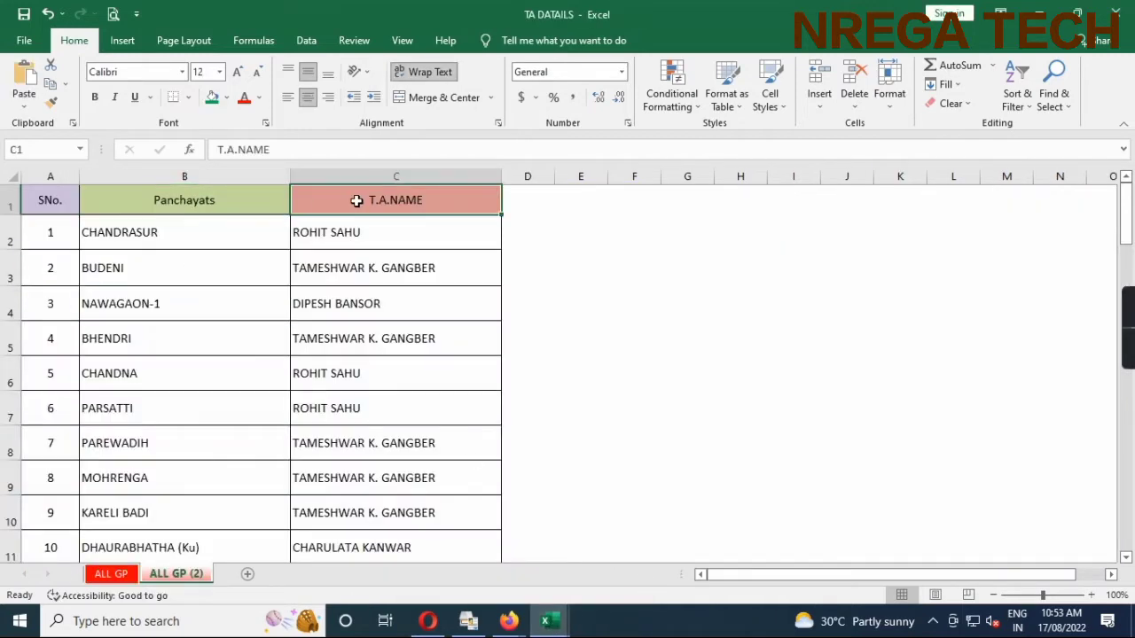
left_click(547, 620)
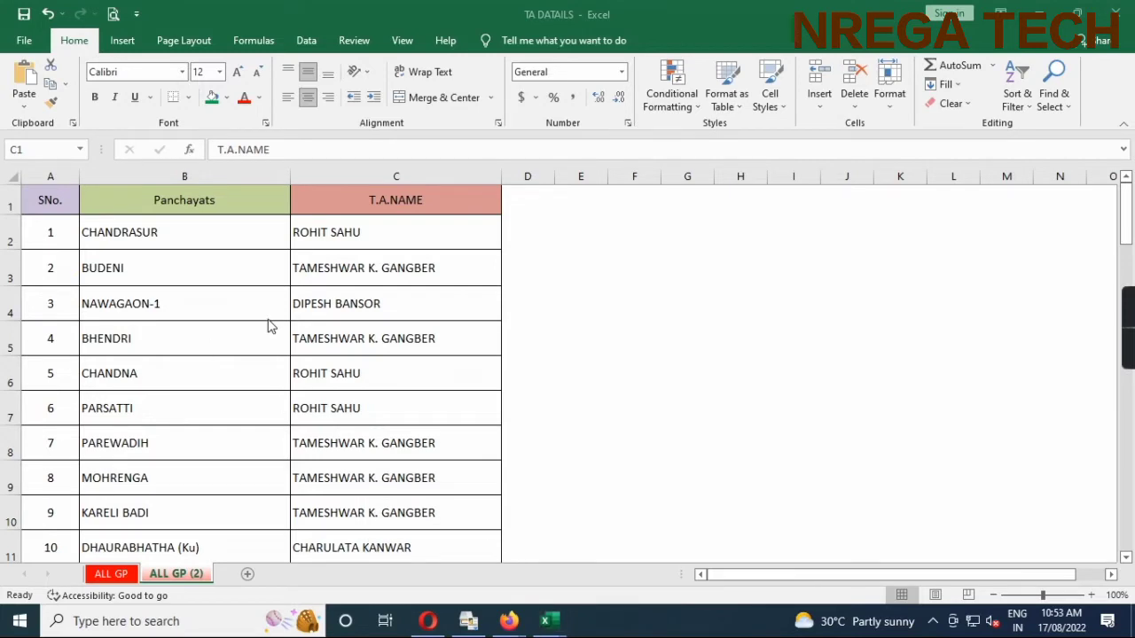
- Return to New Microsoft Excel Worksheet (2) and begin a VLOOKUP formula in C17 with B17 as the lookup value
mouse_move(548, 620)
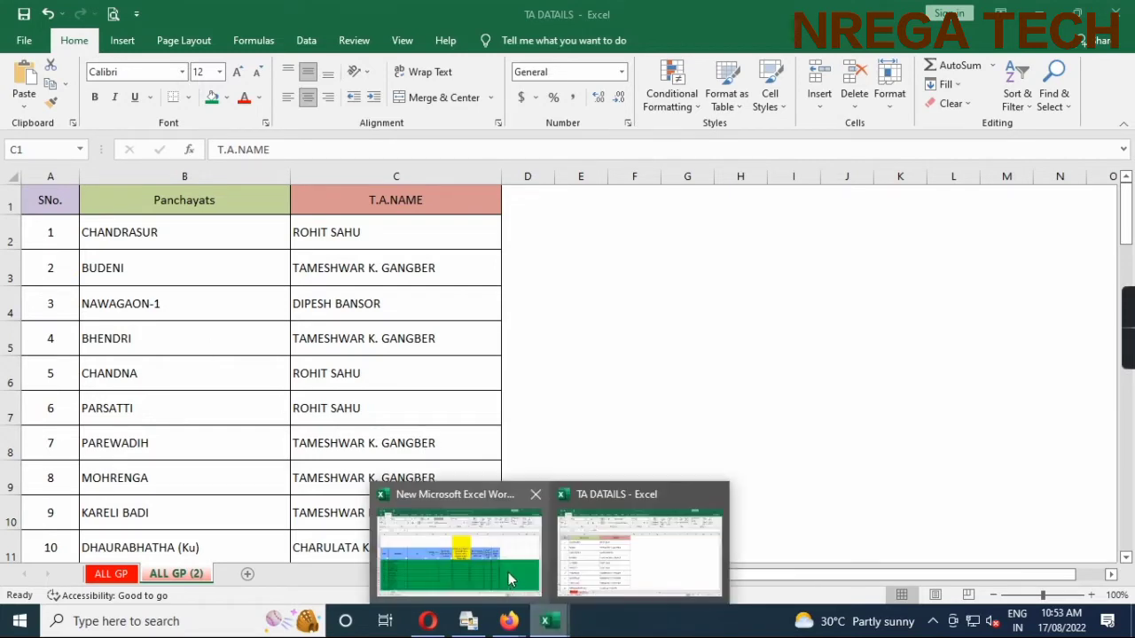
left_click(507, 571)
type("=vl")
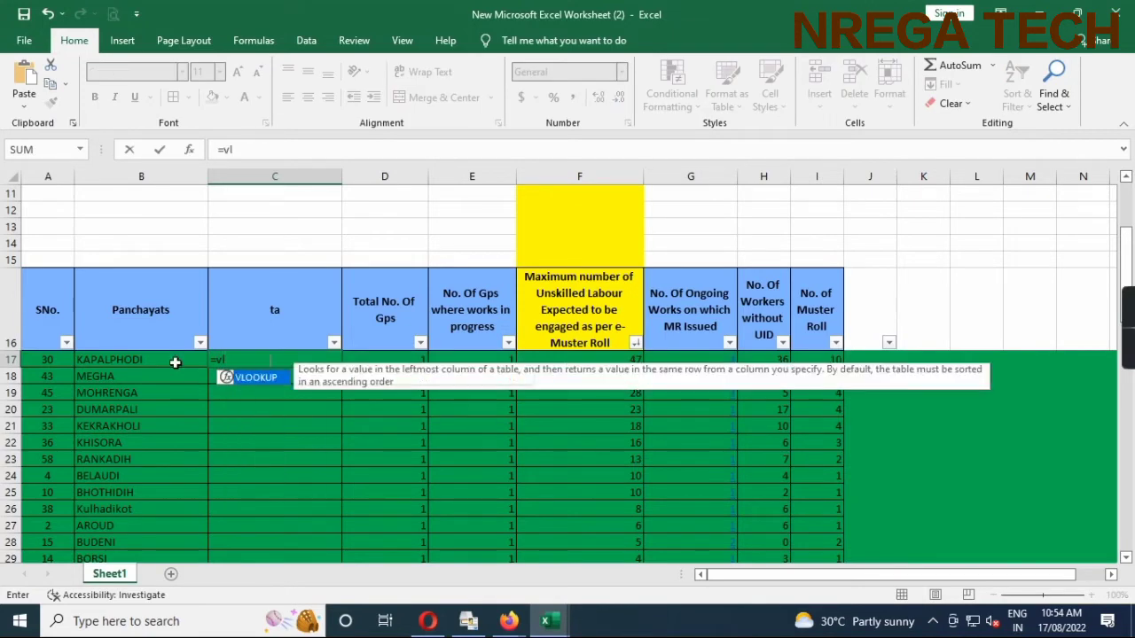
key("Tab")
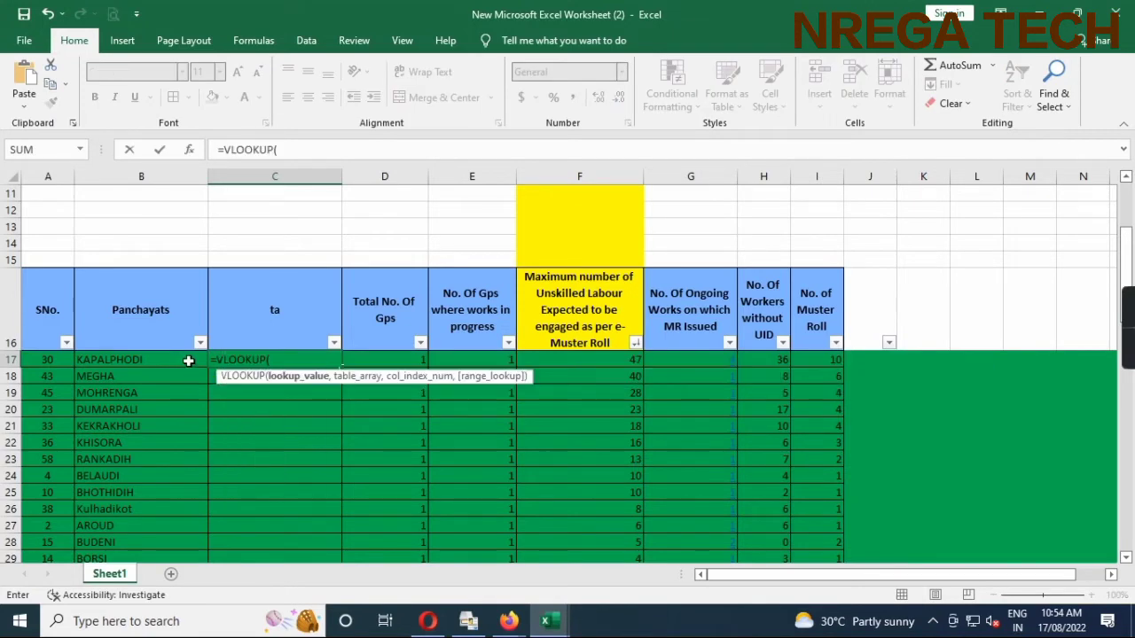
left_click(187, 361)
type(",")
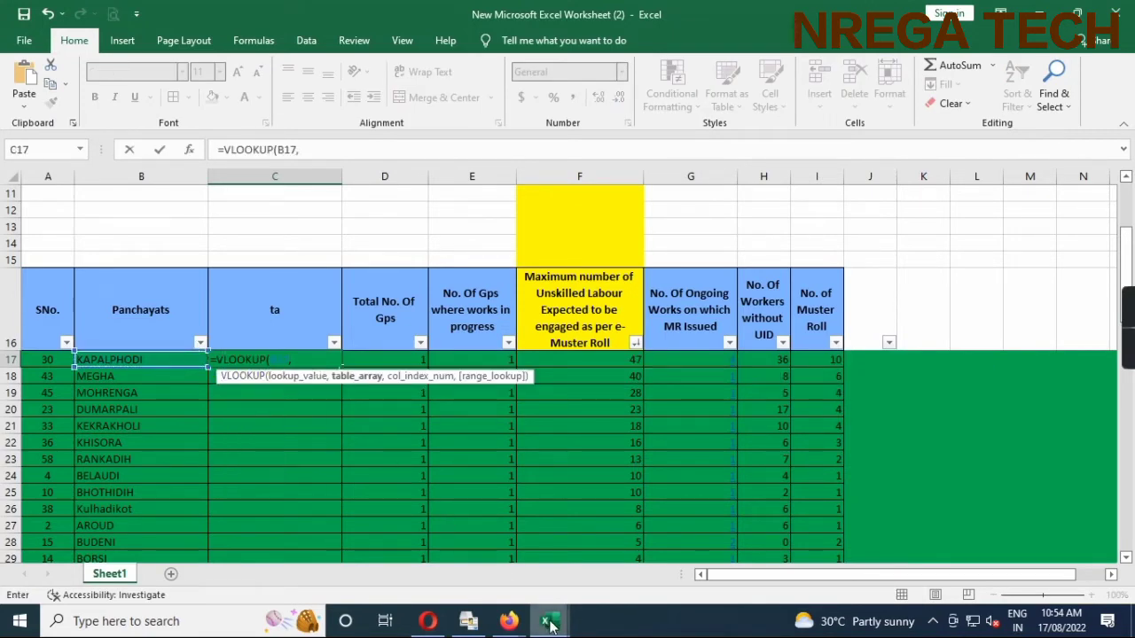
- Complete the VLOOKUP with the range B$2:C$67 from sheet ALL GP (2) of TA DATAILS, column index 2 and range lookup 0
mouse_move(548, 620)
left_click(611, 568)
left_click_drag(200, 245, 362, 477)
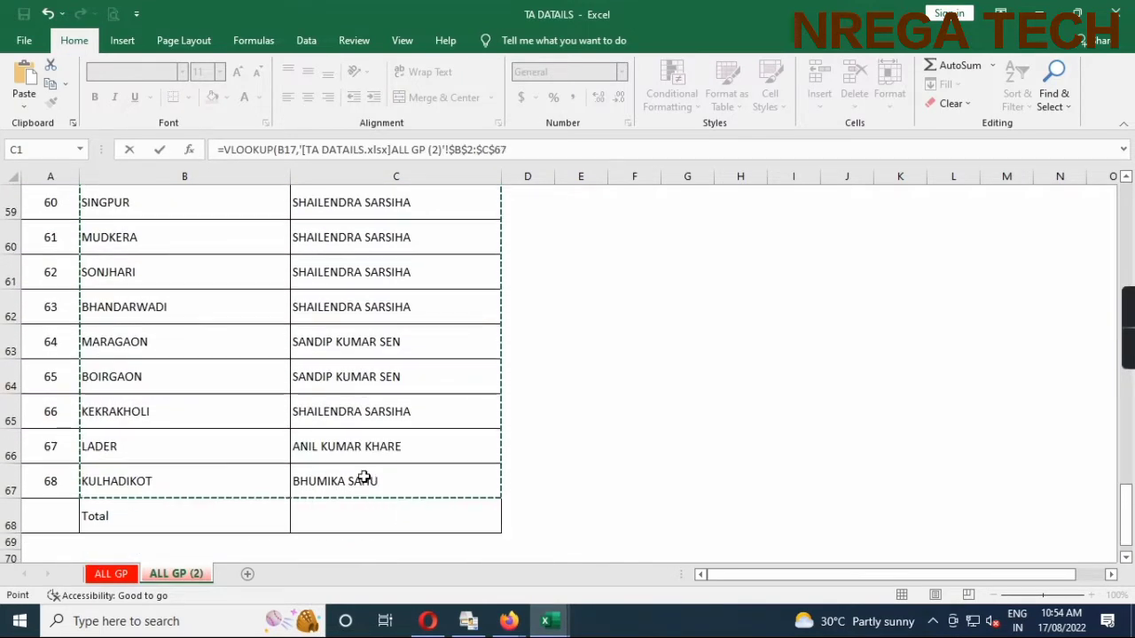
key("F4")
type(",,")
key("BackSpace")
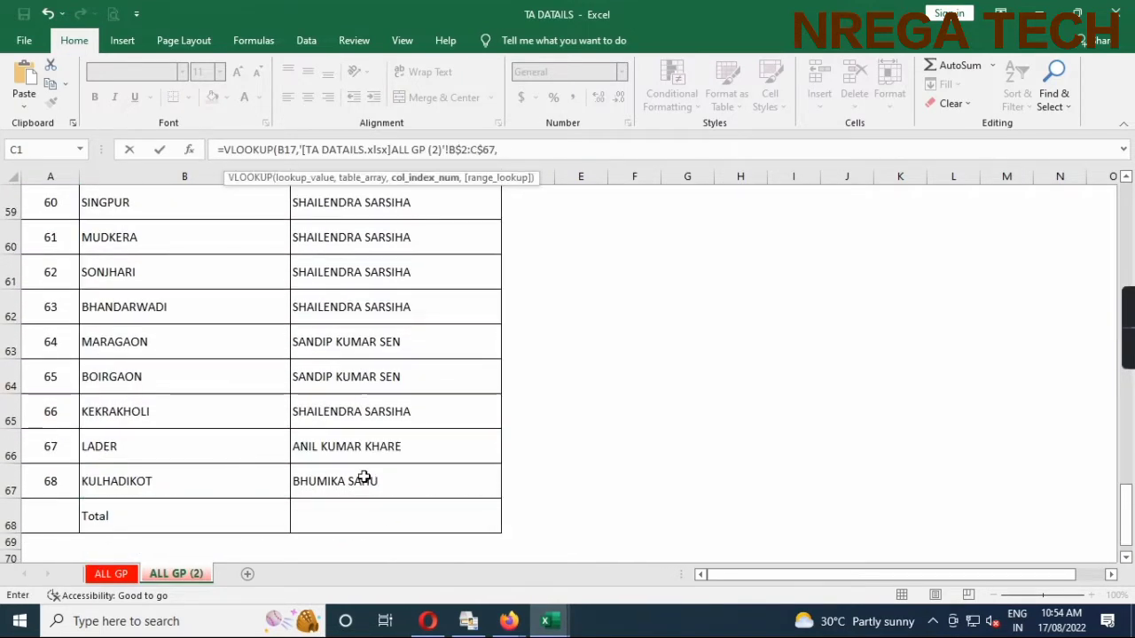
type("2,0")
key("Return")
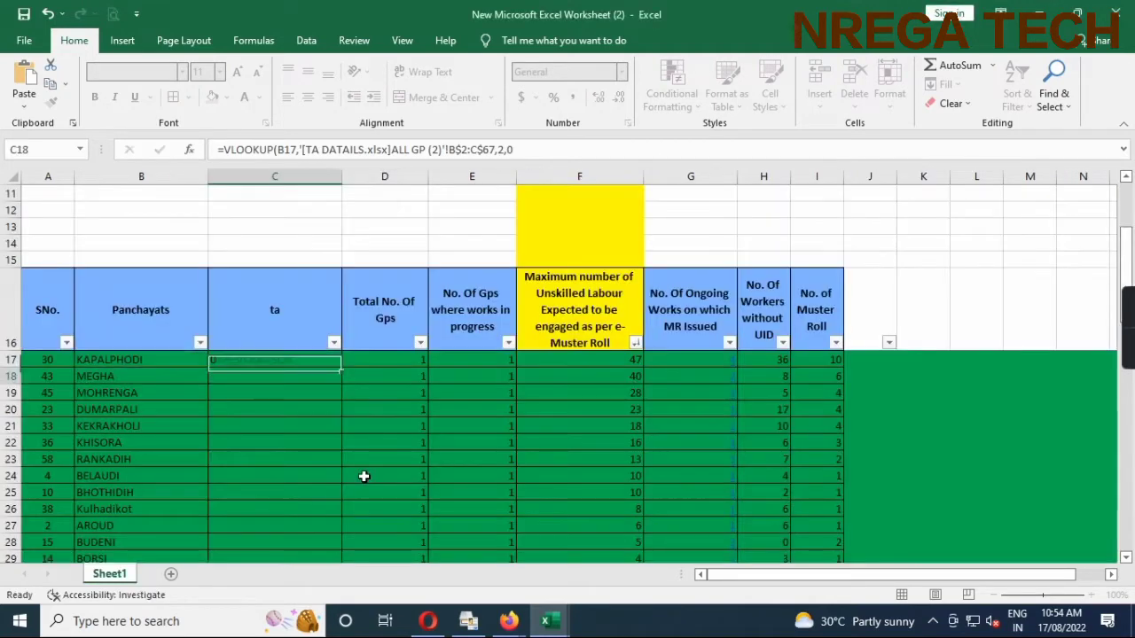
- Fill the C17 lookup formula down the ta column to row 82 and check the filled cells
left_click(317, 360)
double_click(341, 367)
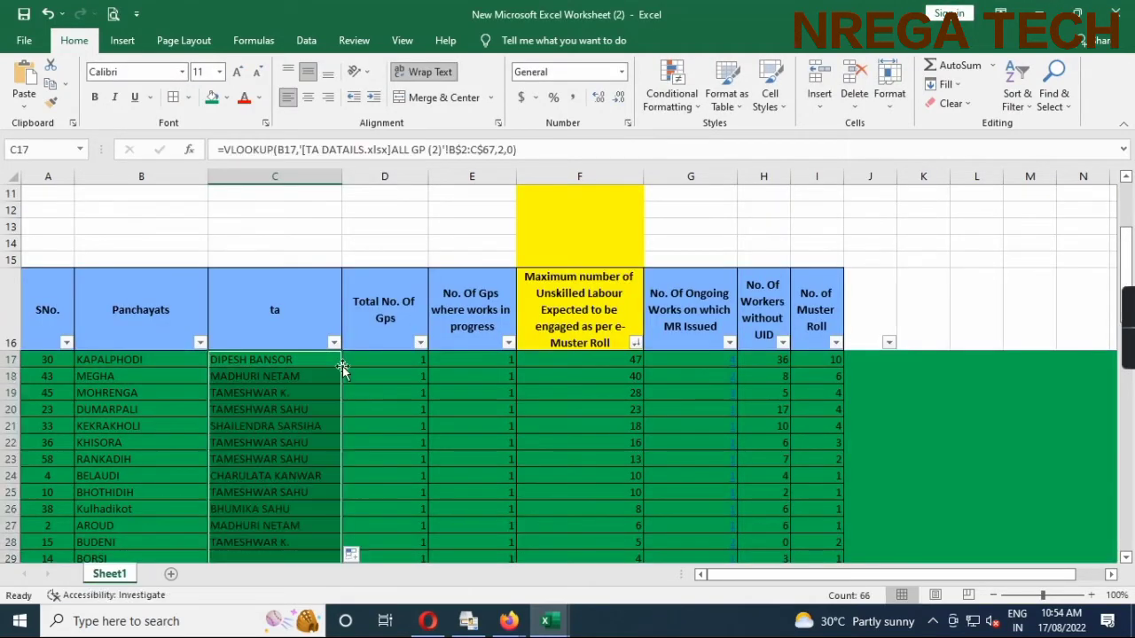
scroll(342, 370, "down", 2)
scroll(342, 370, "down", 10)
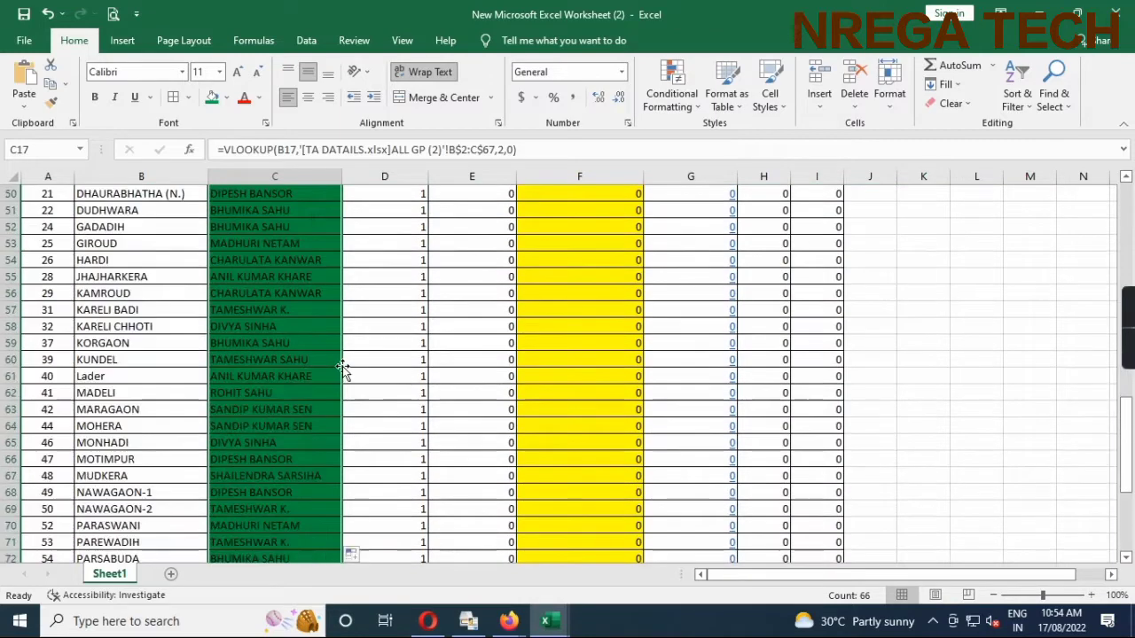
scroll(344, 370, "down", 3)
- Replace the lookup formulas in the ta column with their values using Paste Special
key("ctrl+c")
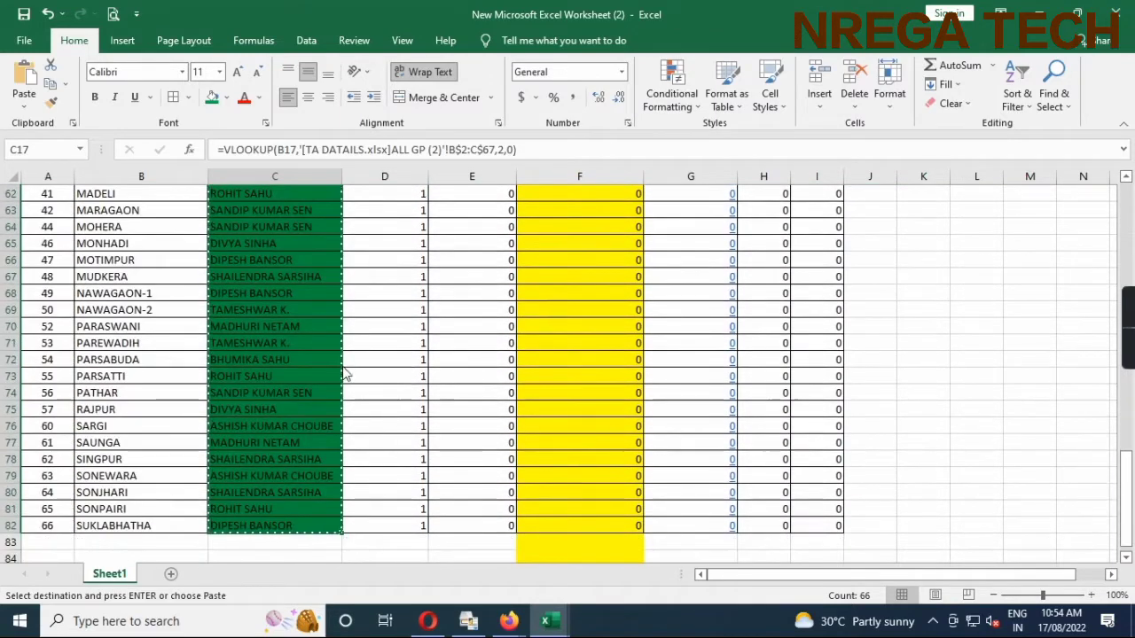
key("ctrl+alt+v")
key("Return")
left_click(301, 339)
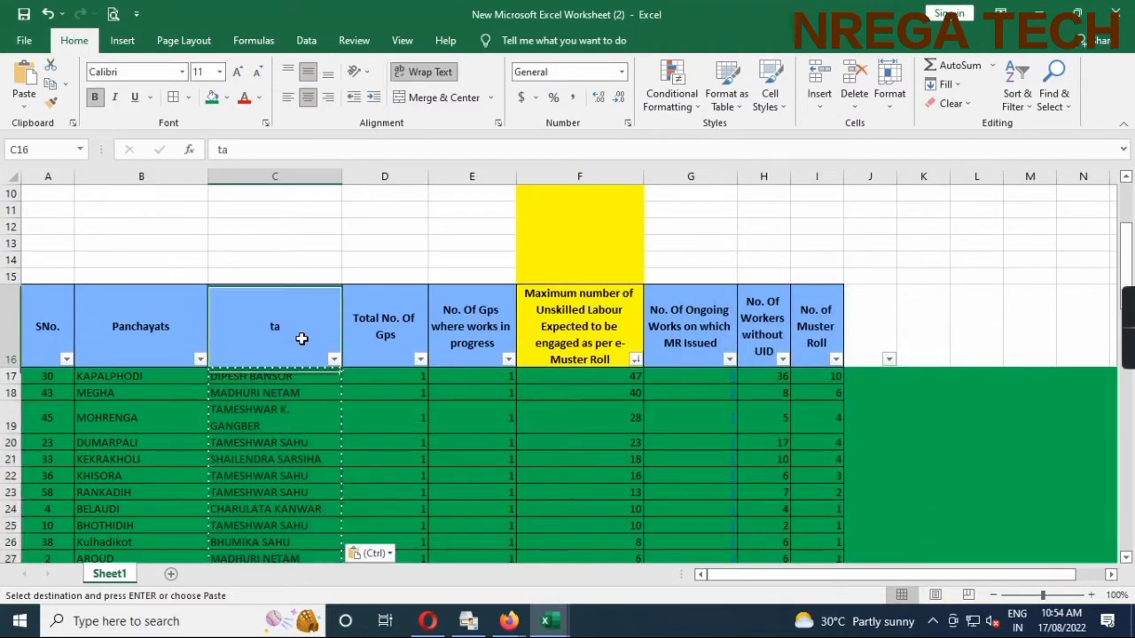
- Change the fill of the whole sheet to white, covering the blue, yellow and green cell colours
left_click(12, 173)
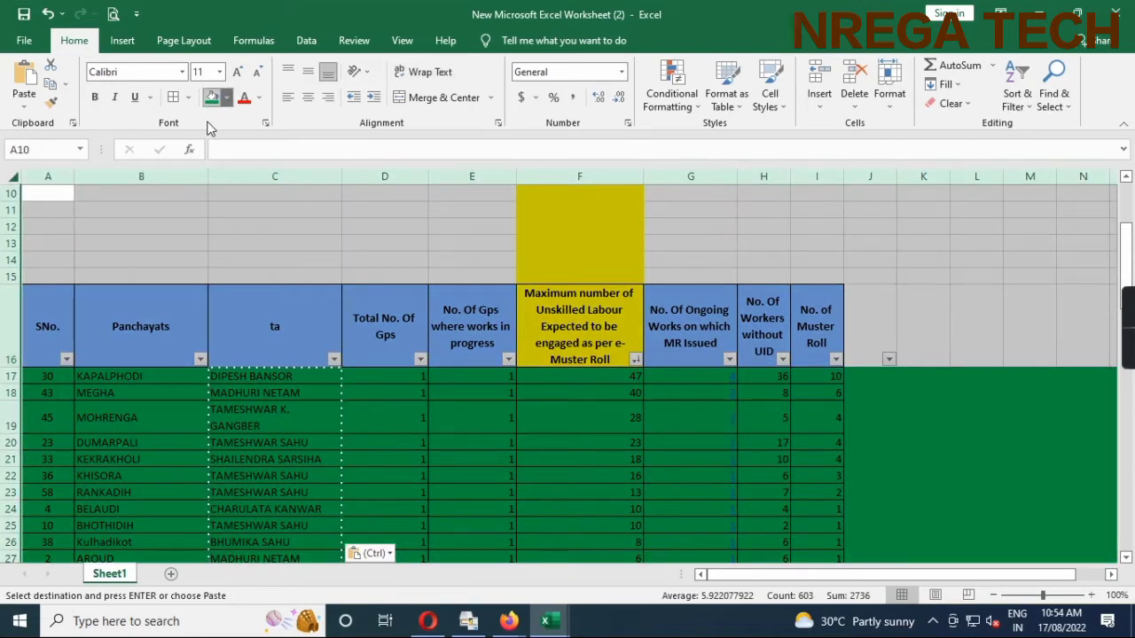
left_click(226, 97)
left_click(213, 238)
left_click(314, 425)
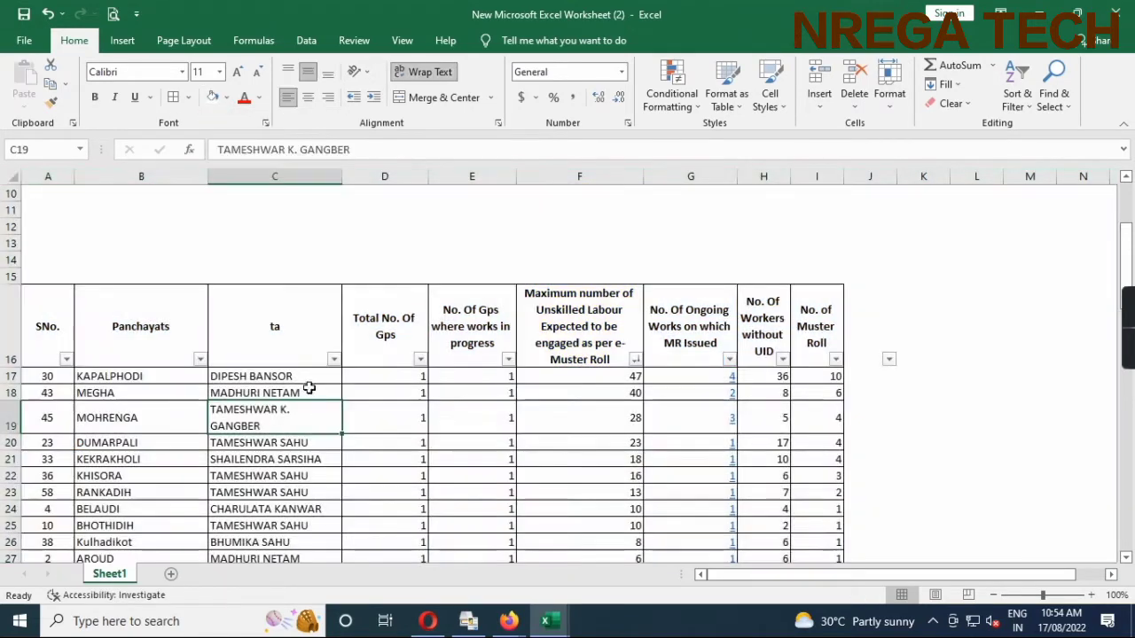
- Sort the panchayat table by the ta column from A to Z
scroll(309, 387, "down", 1)
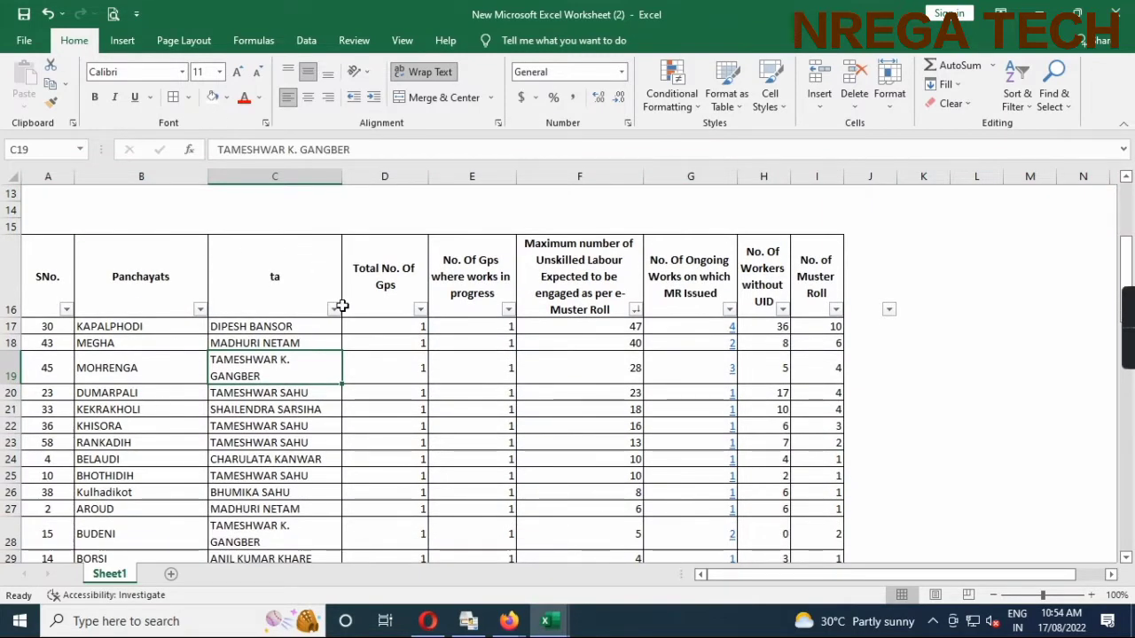
left_click(336, 308)
left_click(361, 259)
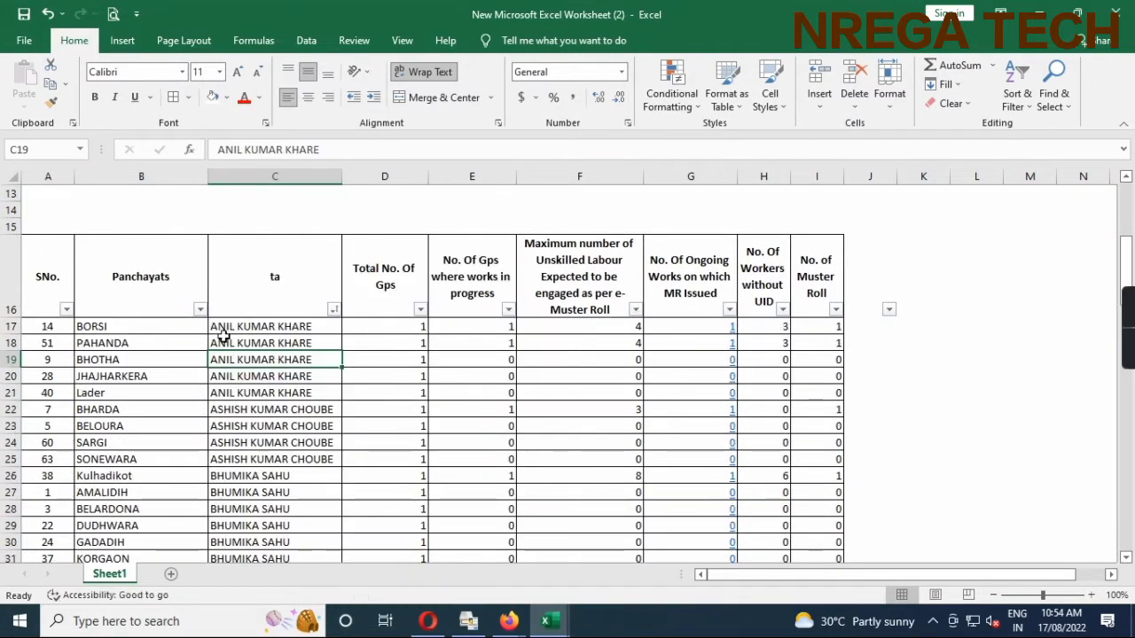
- Create a PivotTable on a new worksheet from the panchayat table's Panchayats through No. of Muster Roll columns, down to row 82
left_click_drag(135, 300, 815, 306)
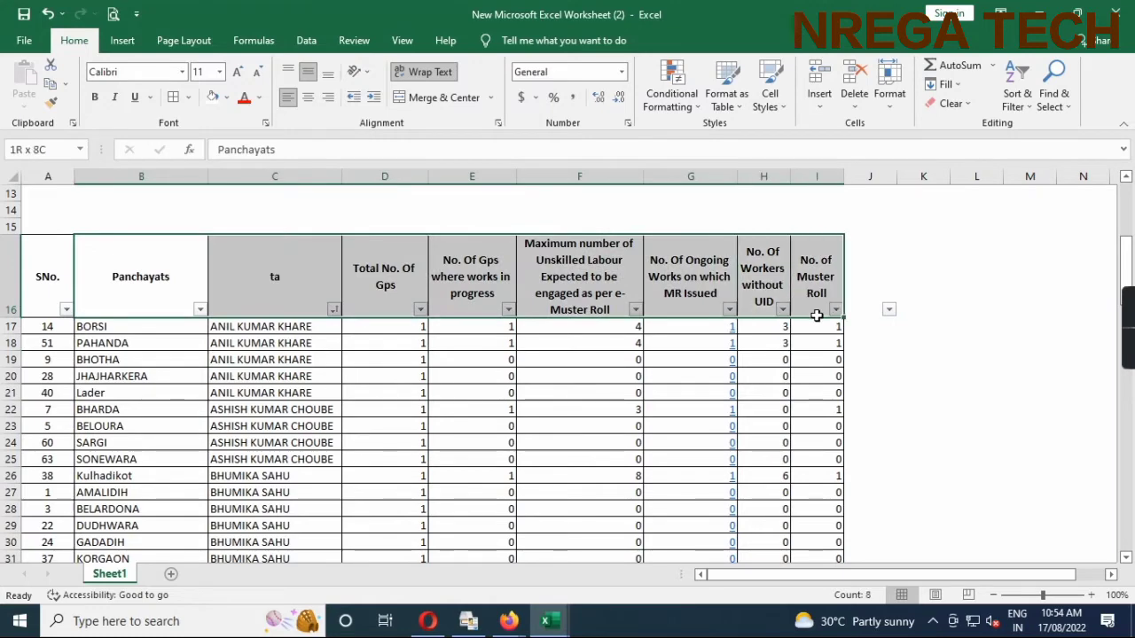
key("ctrl+shift+Down")
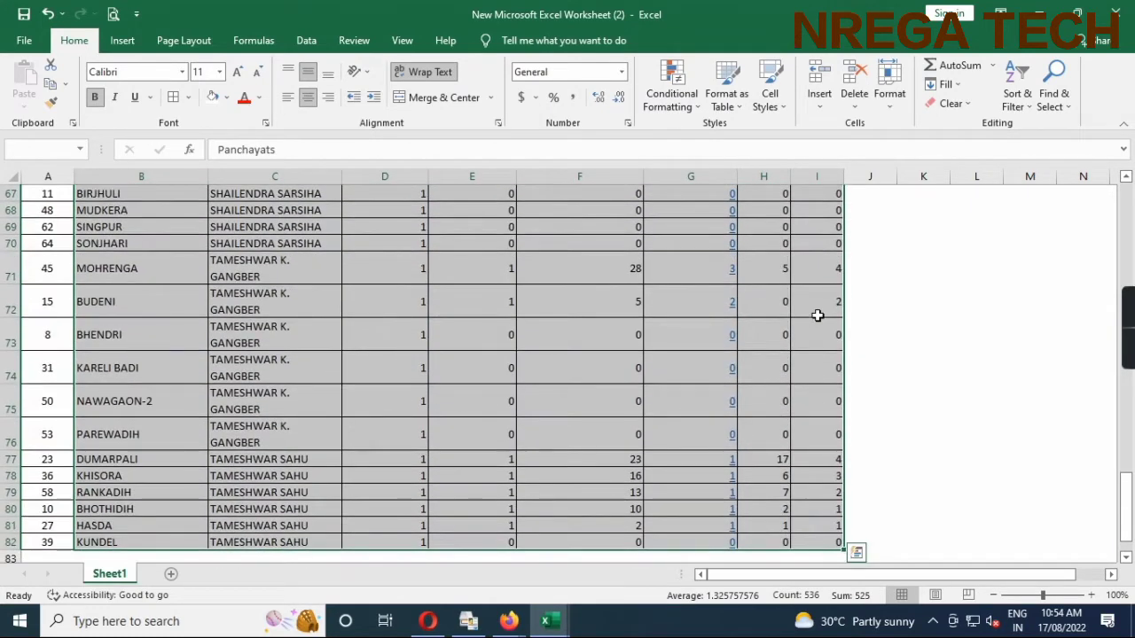
key("alt+n")
key("v")
key("t")
key("Return")
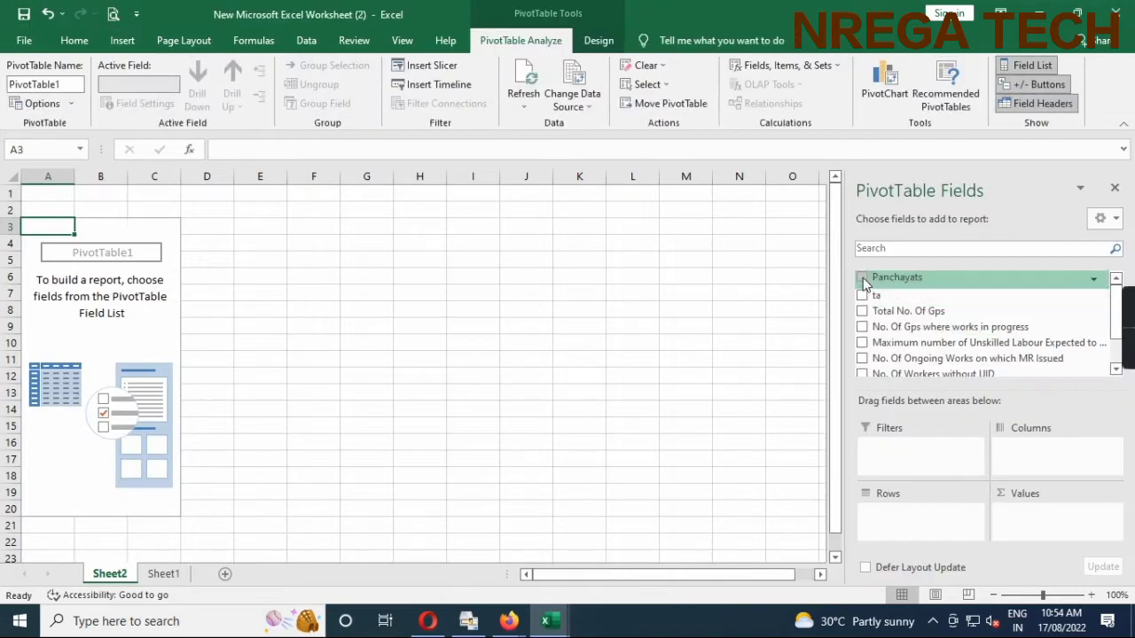
- Add all the fields from Panchayats to No. of Muster Roll to the PivotTable, with ta in Rows and Panchayats in Filters
left_click(863, 278)
left_click(862, 293)
left_click(862, 308)
left_click(862, 326)
left_click(862, 342)
left_click(861, 358)
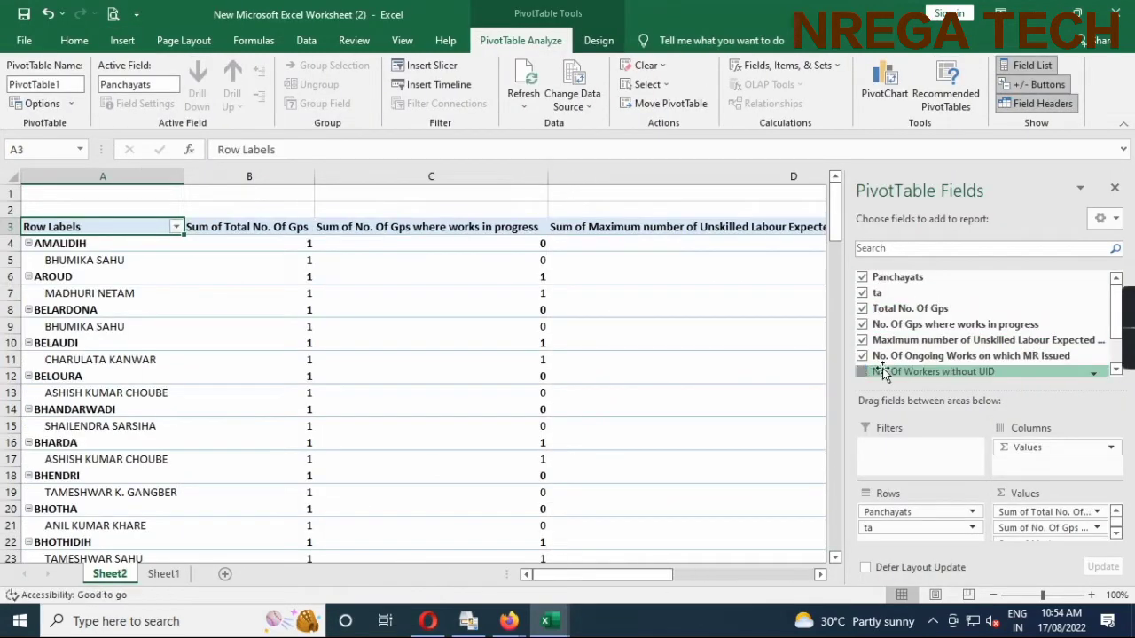
left_click(861, 373)
left_click(861, 345)
left_click_drag(922, 512, 898, 446)
- Copy the PivotTable summary A3:G16 and paste it into Sheet1 starting at C1
left_click_drag(107, 229, 587, 440)
key("ctrl+c")
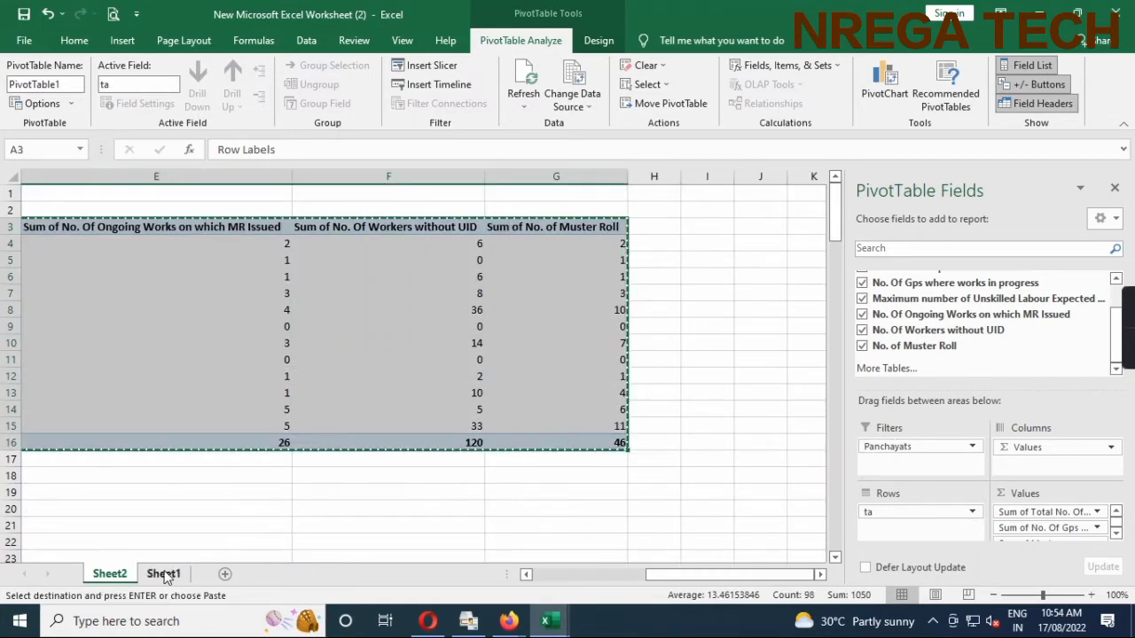
left_click(163, 574)
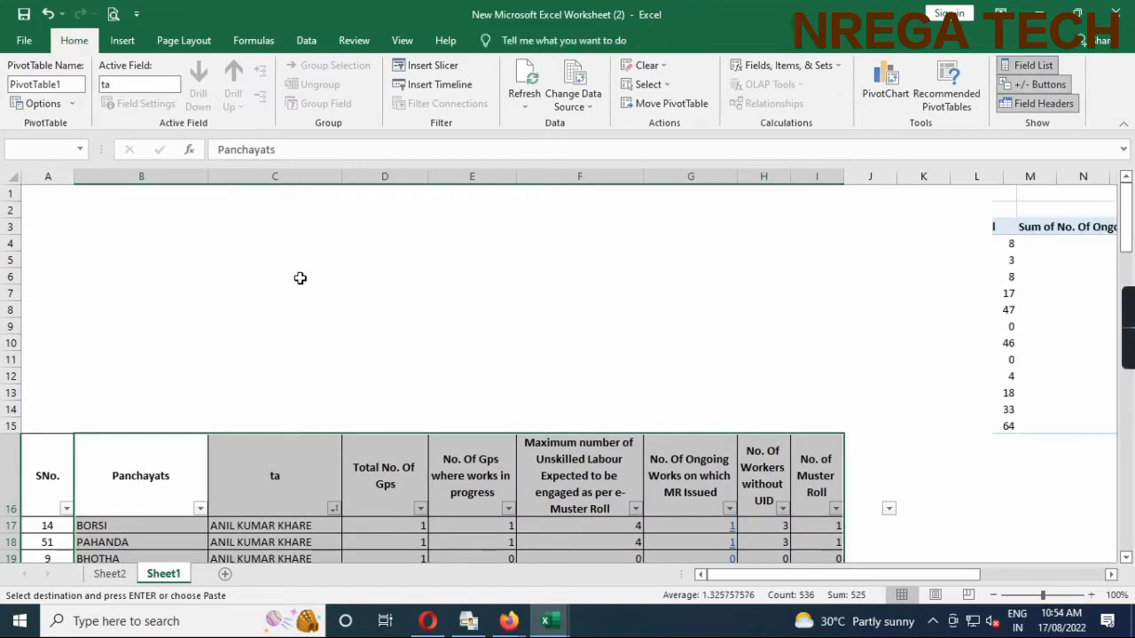
left_click(260, 196)
key("ctrl+v")
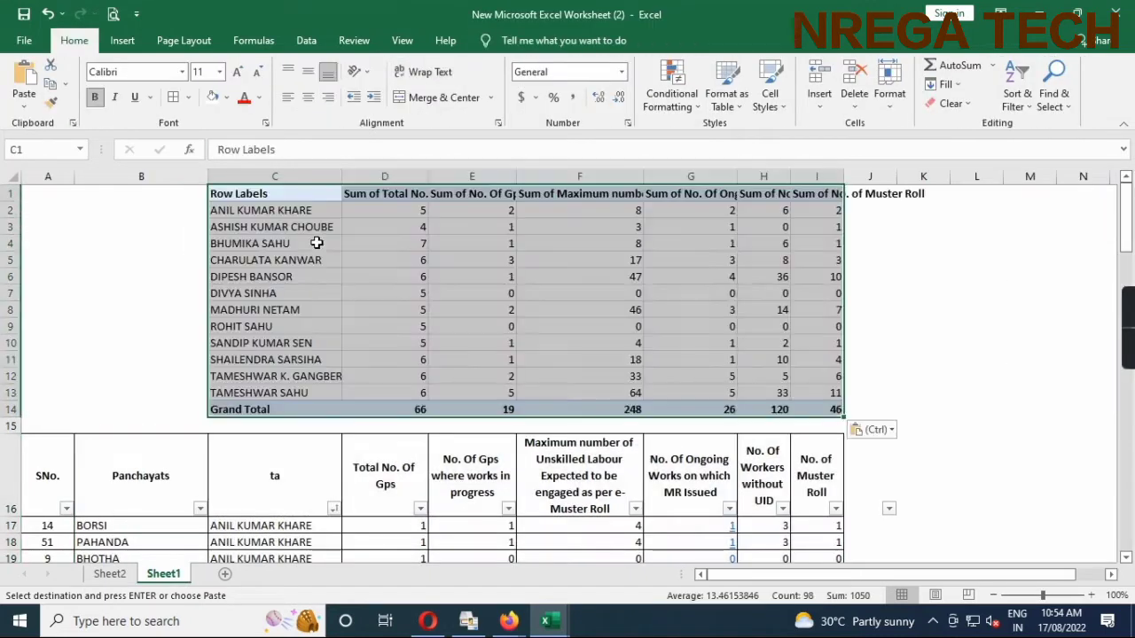
- Centre the pasted summary C1:I14 vertically and horizontally, give its cells borders and wrap their text
left_click(308, 71)
left_click(308, 98)
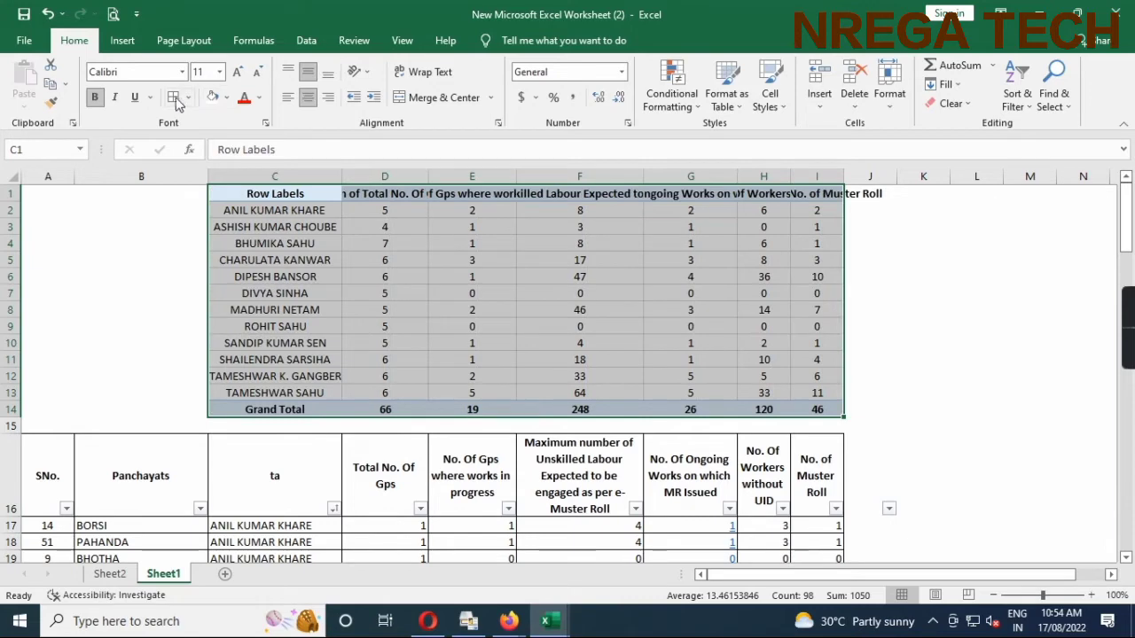
left_click(425, 72)
left_click(377, 235)
- Sort the panchayat table by SNo. from smallest to largest
scroll(204, 301, "down", 2)
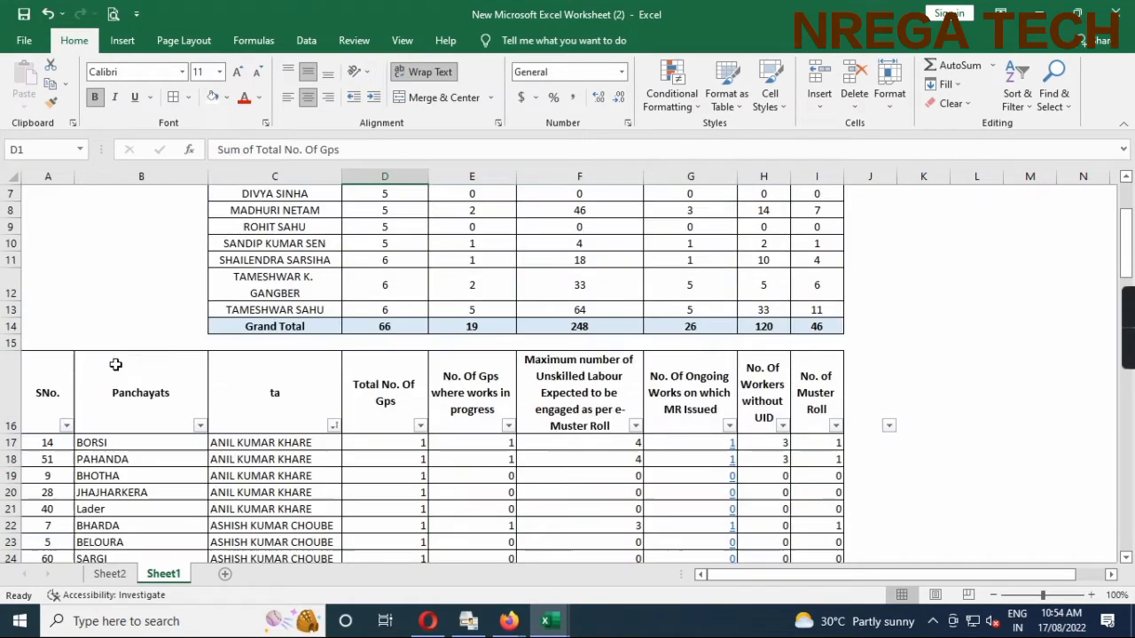
left_click(68, 426)
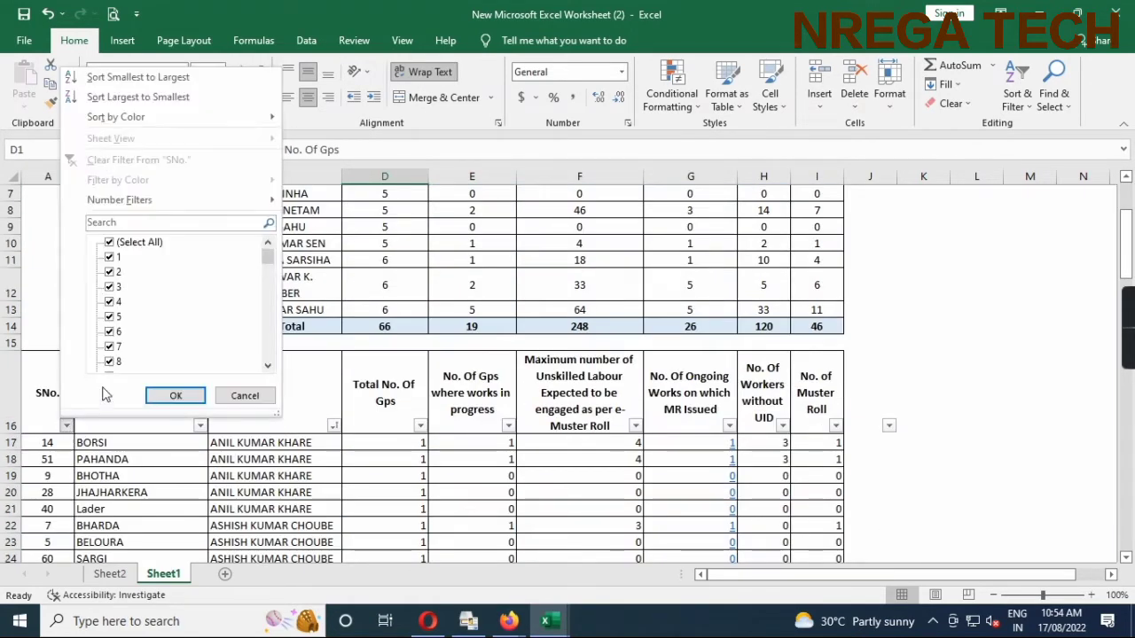
left_click(85, 76)
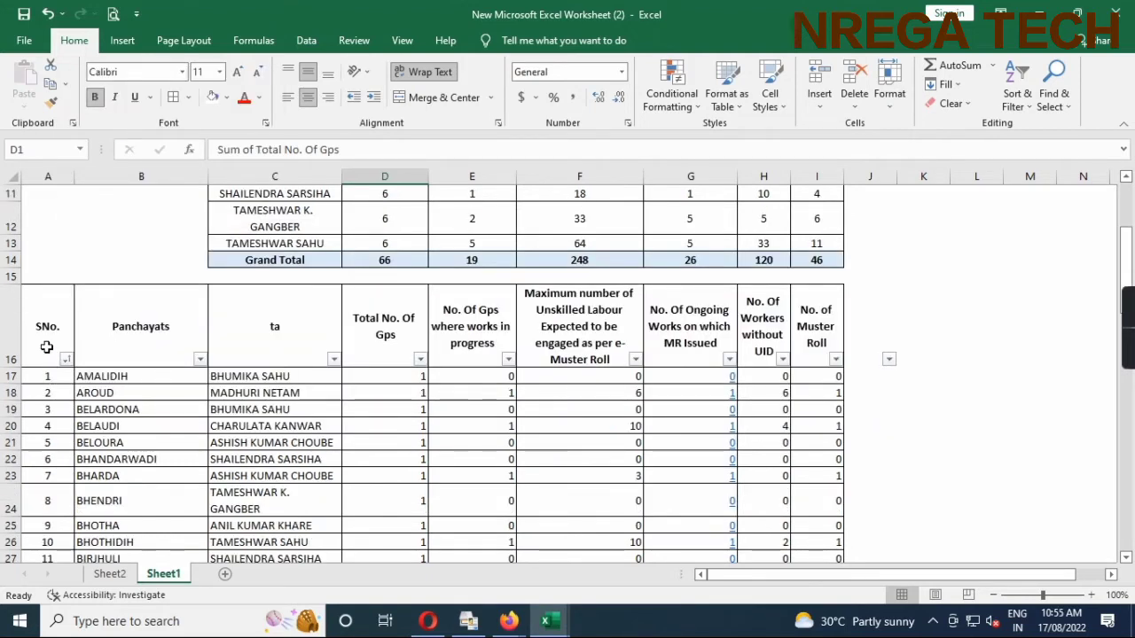
- Copy the SNo. header with numbers 1 to 12 from the panchayat table into B1:B13 beside the summary
left_click_drag(46, 346, 45, 544)
key("ctrl+c")
scroll(266, 354, "up", 4)
left_click(141, 226)
key("ctrl+v")
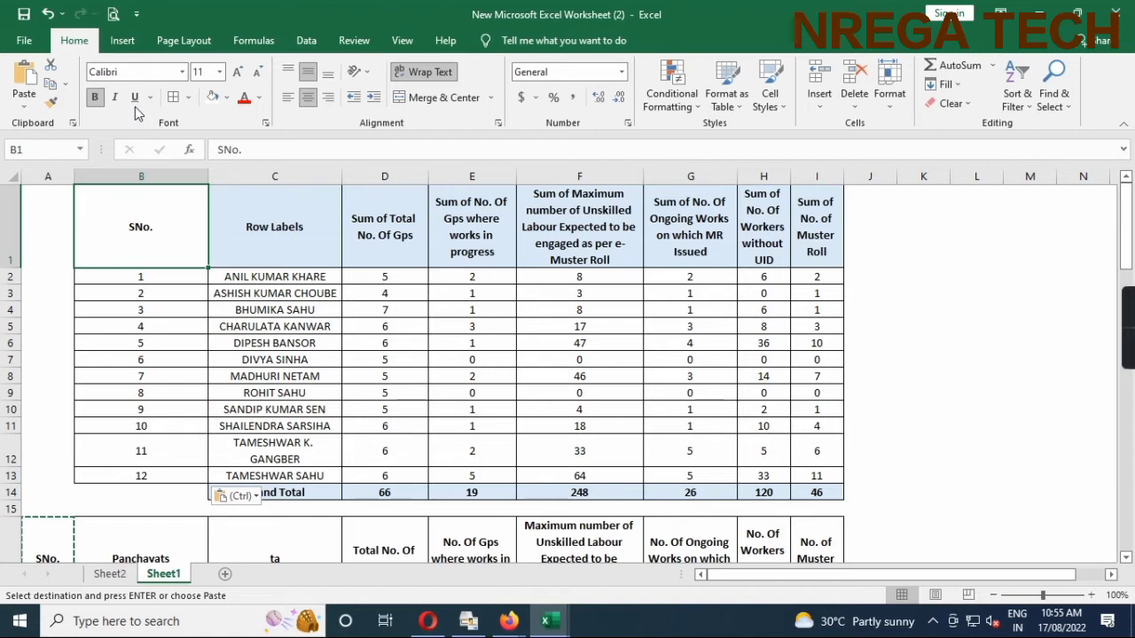
- Fill the summary's header row B1:I1 with the lighter gold theme colour
left_click(228, 239)
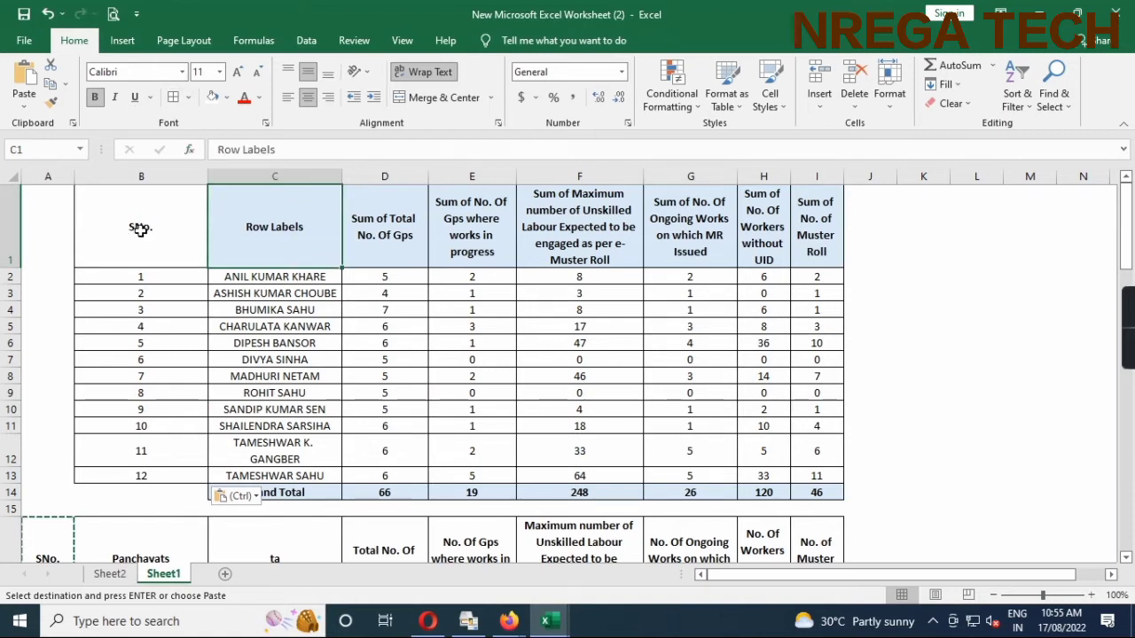
left_click_drag(139, 226, 817, 229)
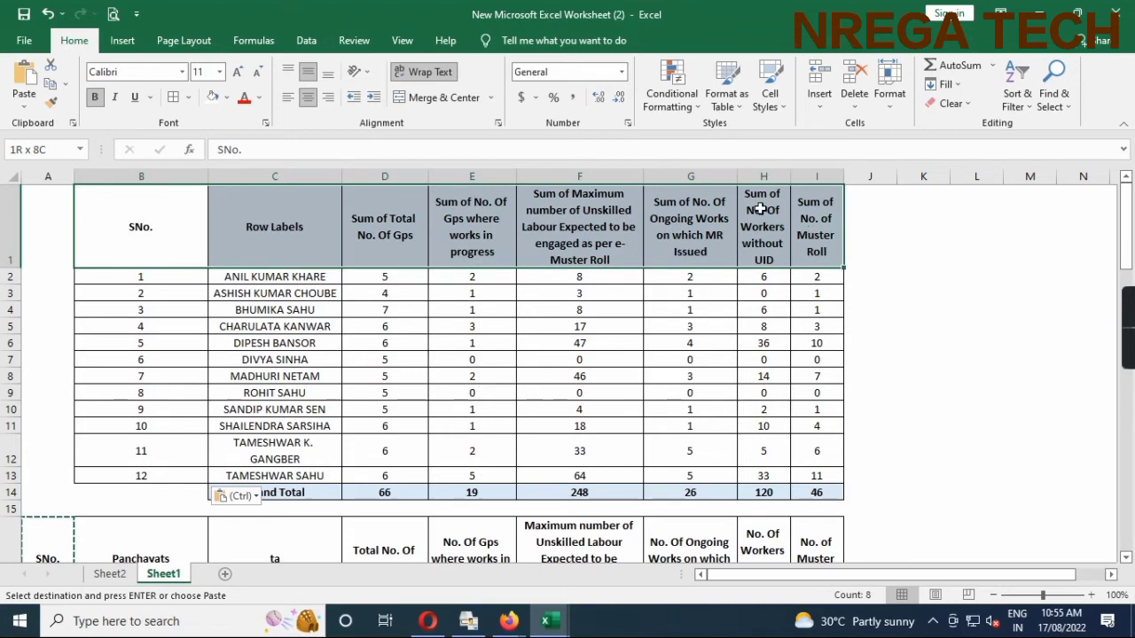
left_click(227, 98)
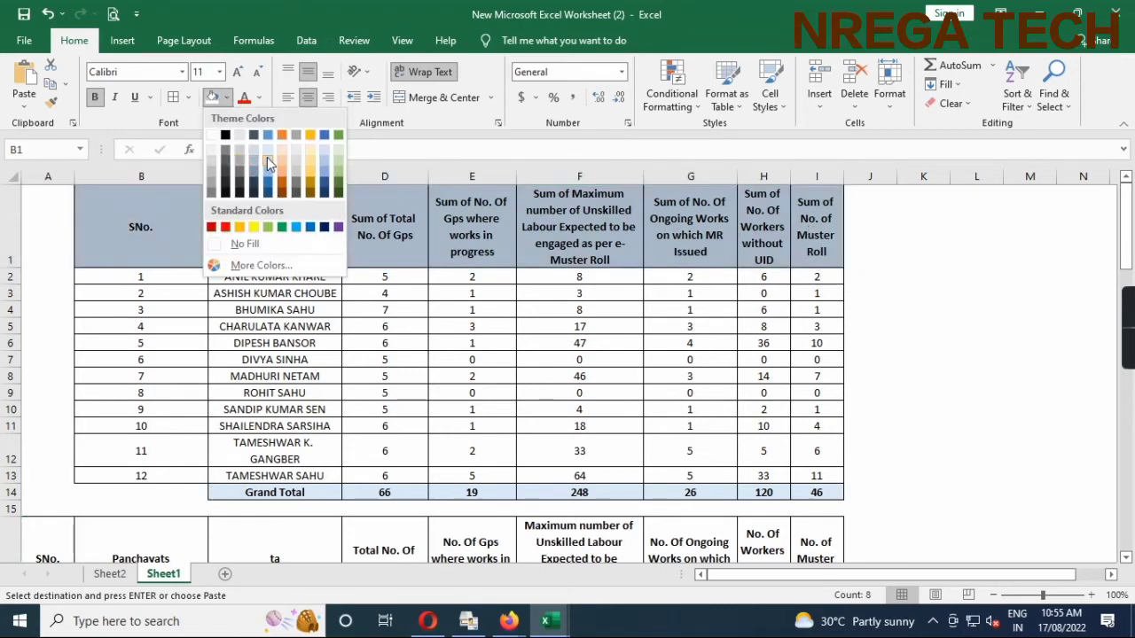
left_click(311, 181)
left_click(451, 255)
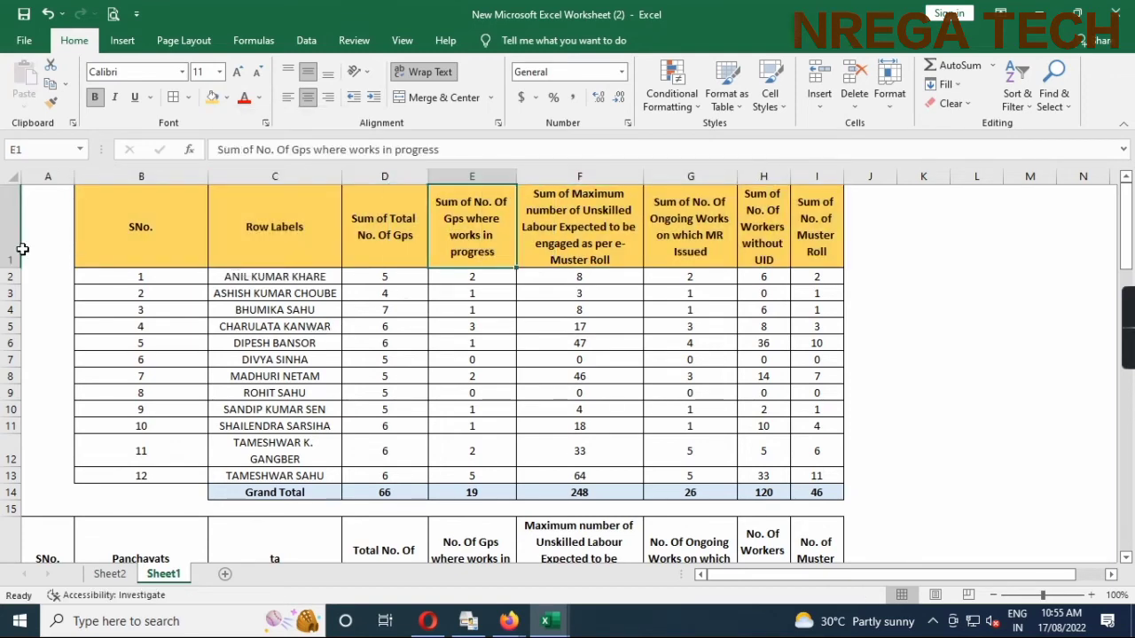
- Insert a blank row above the summary, then switch to Firefox and copy the R6.15 page's heading from MGNREGS through 17/08/2022
left_click(23, 250)
key("ctrl+shift+plus")
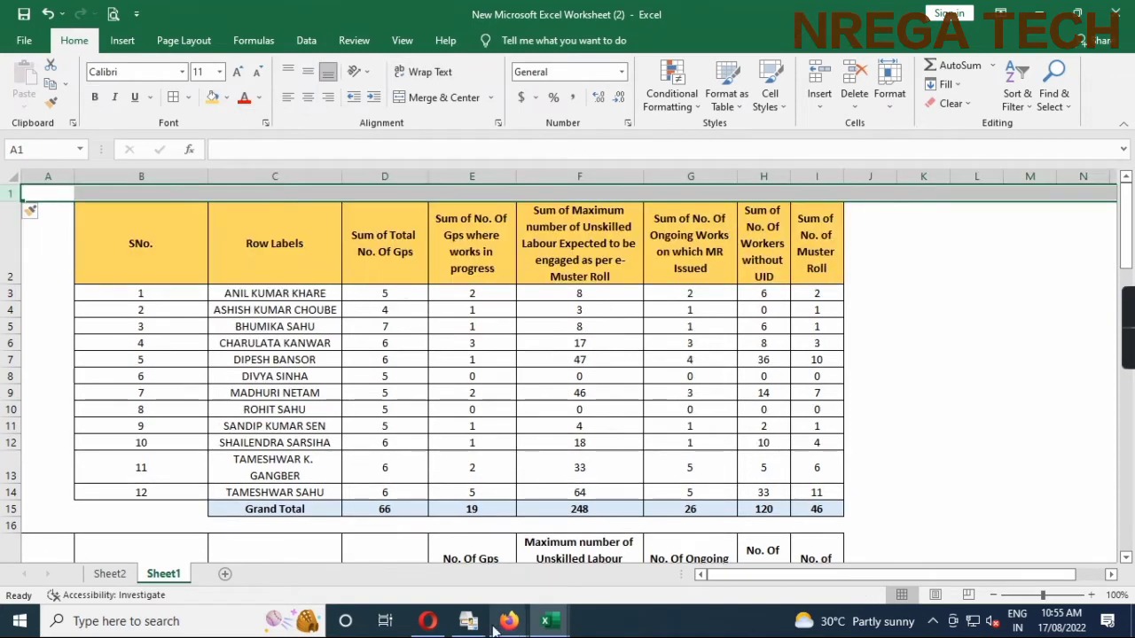
mouse_move(492, 621)
left_click(328, 545)
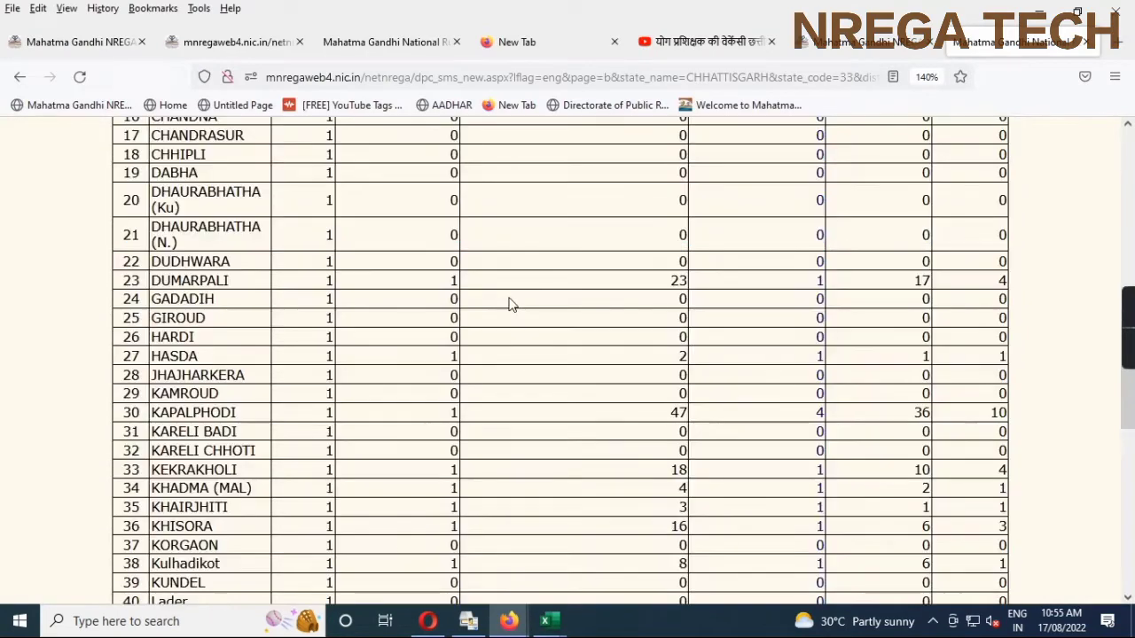
scroll(509, 304, "up", 10)
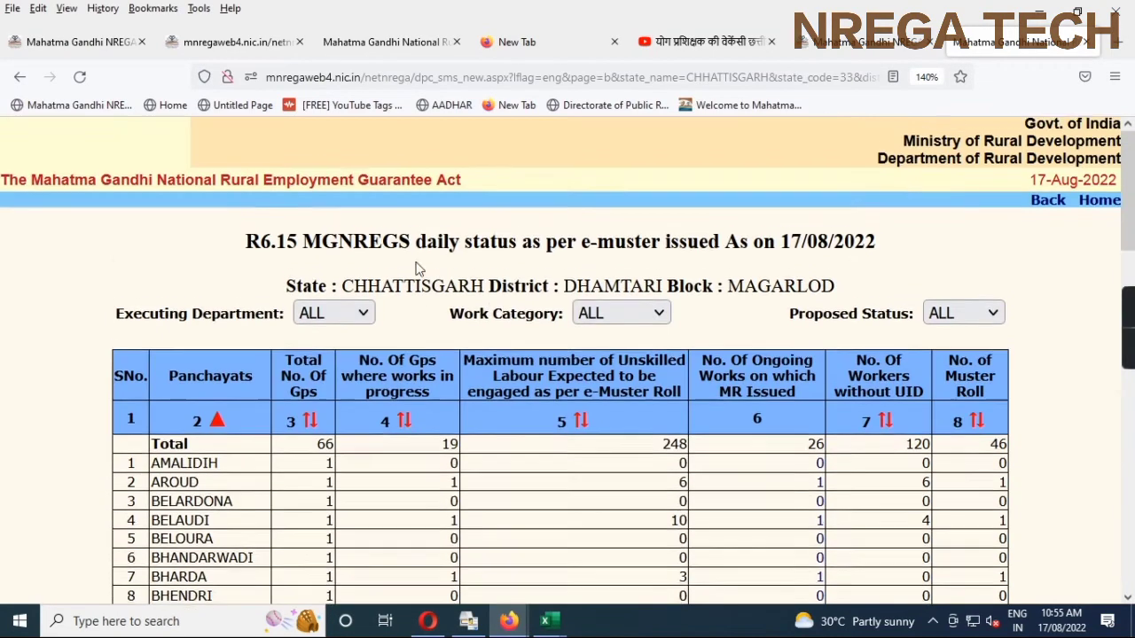
left_click_drag(318, 248, 876, 245)
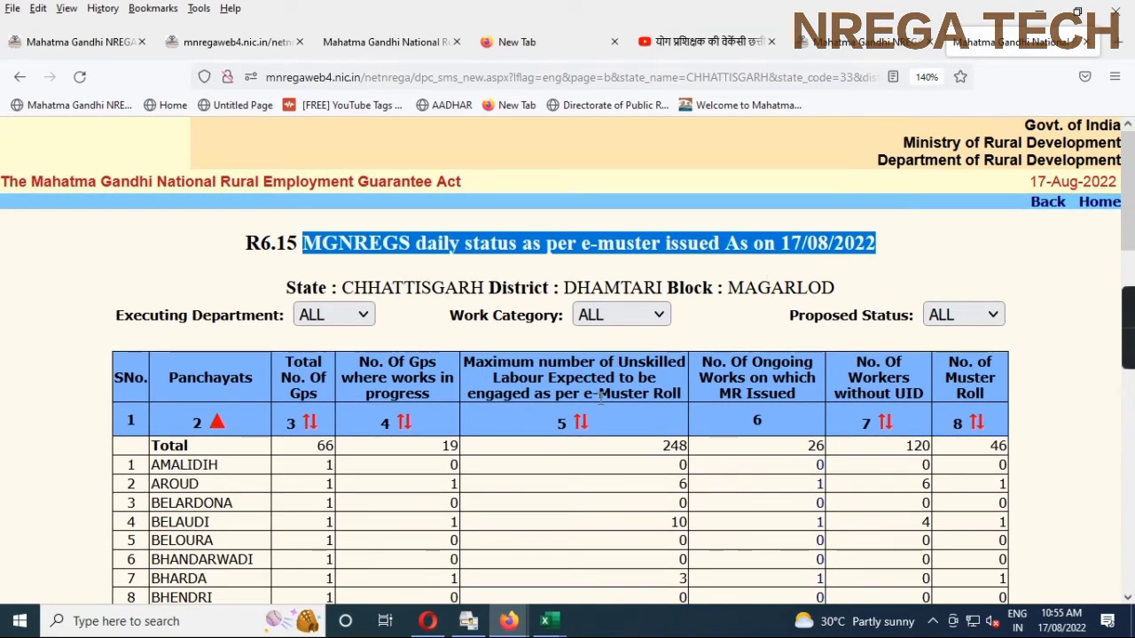
- Back in Excel, paste the copied heading into A1 and merge and centre it across A1:I1
left_click(546, 621)
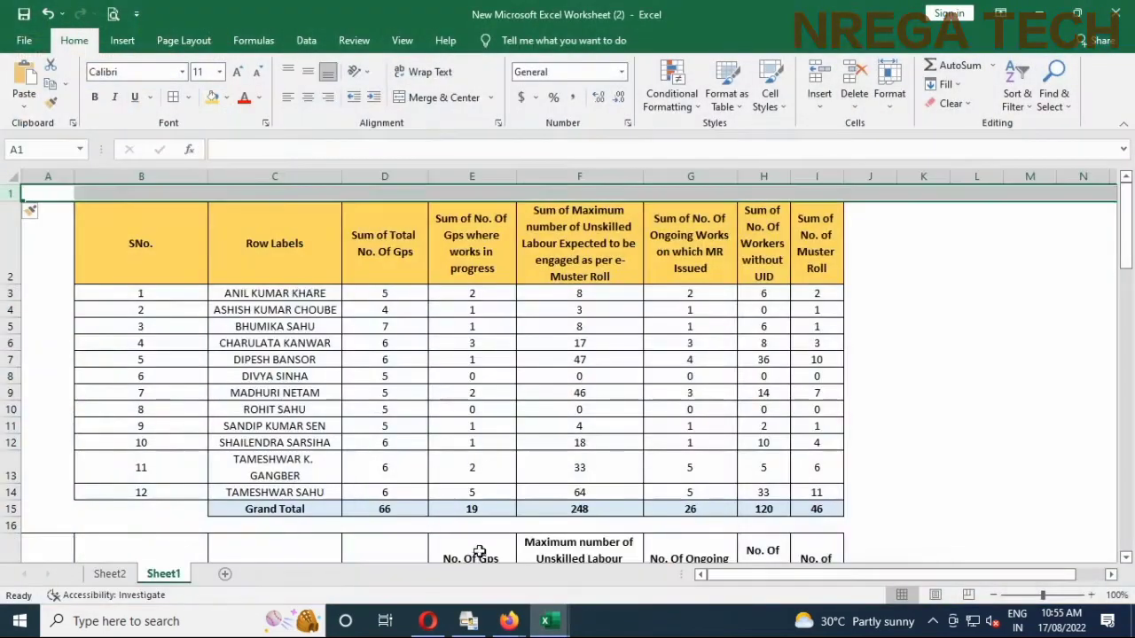
left_click(459, 554)
key("ctrl+v")
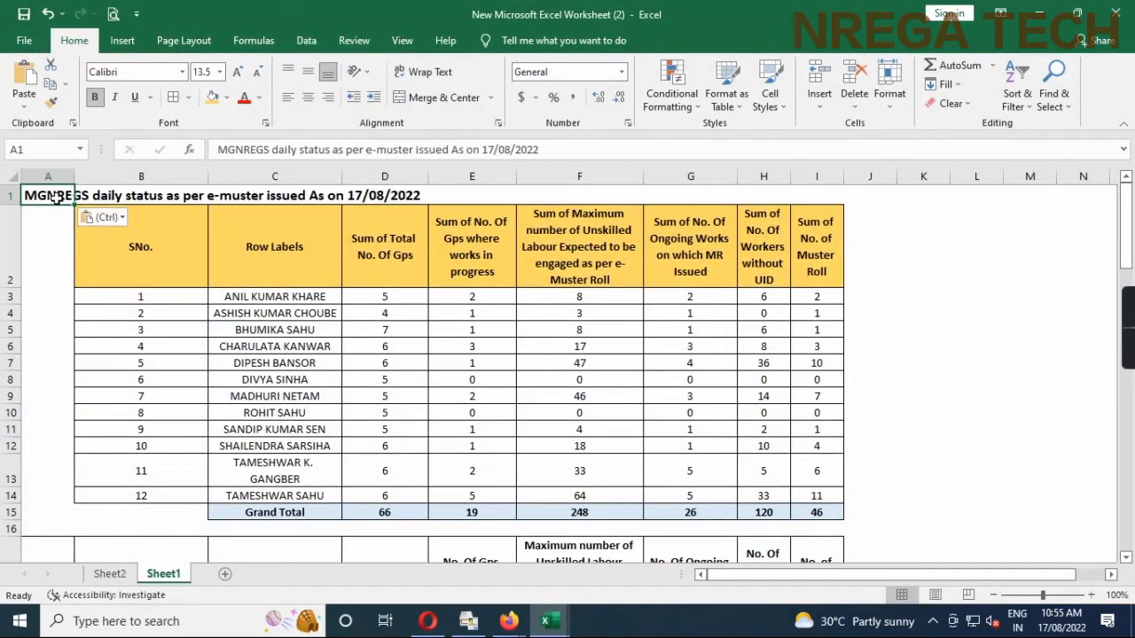
left_click_drag(55, 199, 825, 197)
left_click(443, 98)
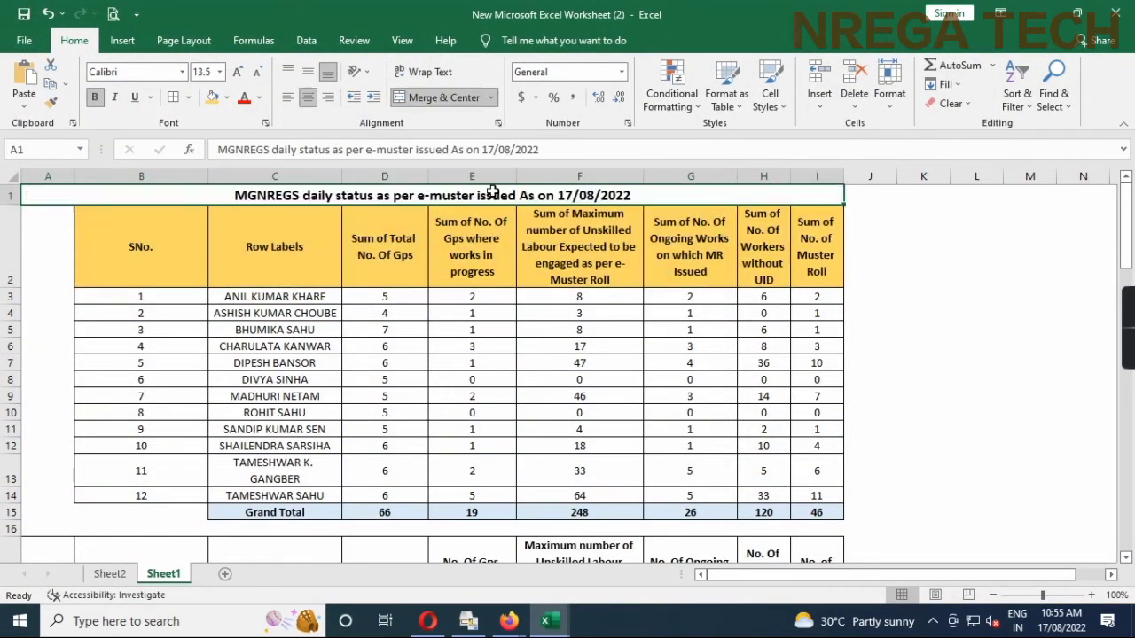
- Change the date in the A1 title to 17-08-2022, using hyphens as separators
double_click(534, 199)
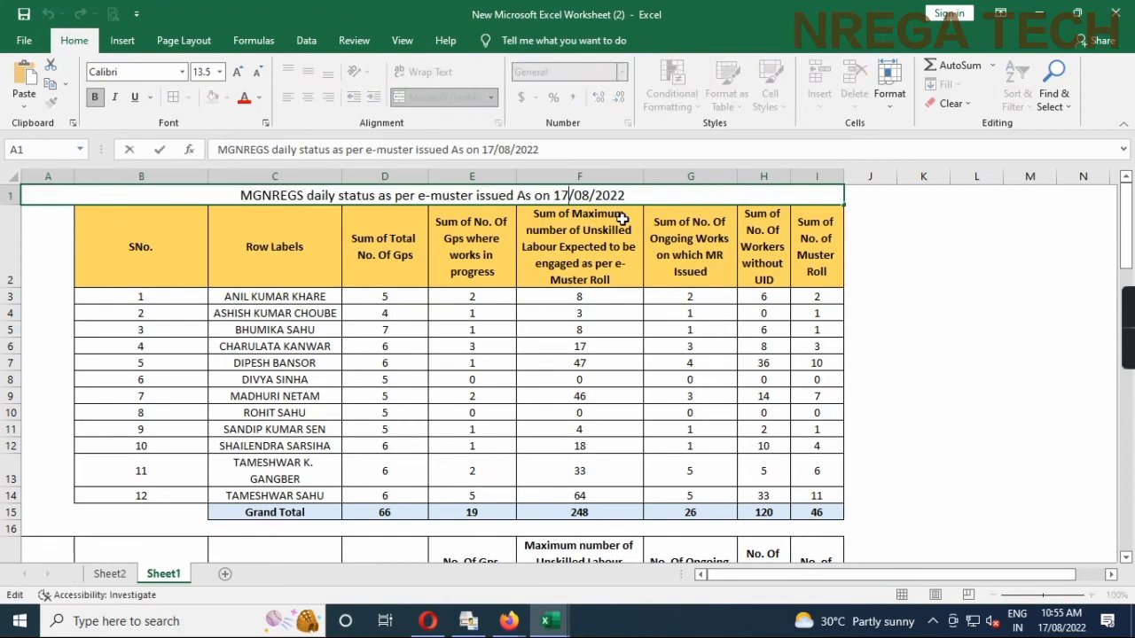
key("BackSpace")
type("8")
key("BackSpace")
type("7")
key("Delete")
type("-")
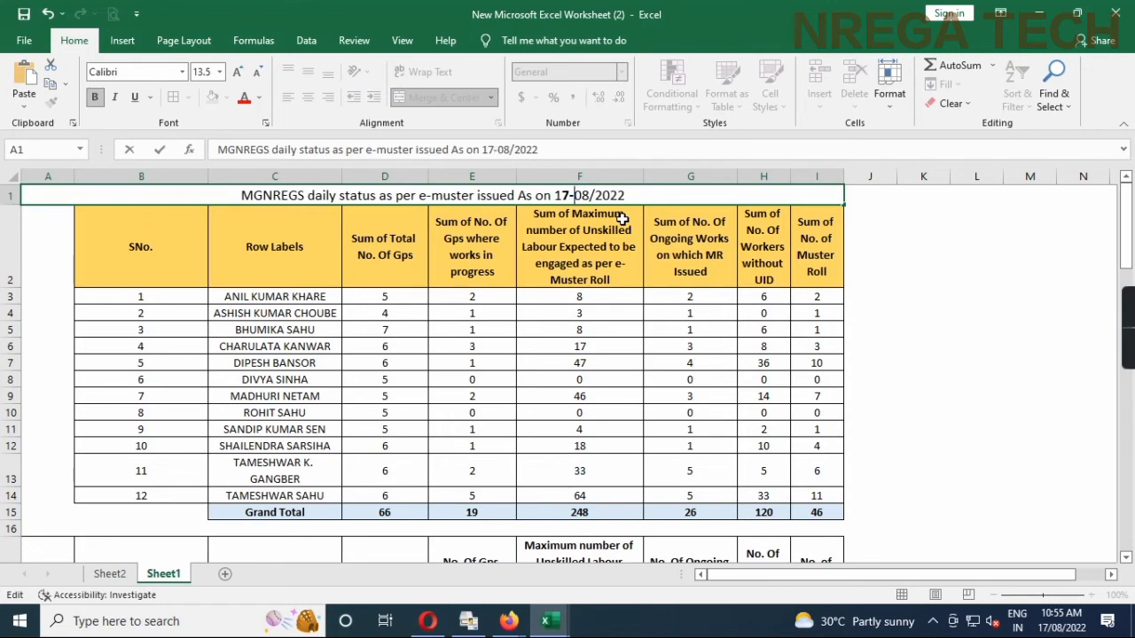
key("Delete")
type("-")
left_click(612, 248)
- Copy the gold header format from B2 to the panchayat table's header row A17:I17 with Format Painter
scroll(77, 378, "down", 1)
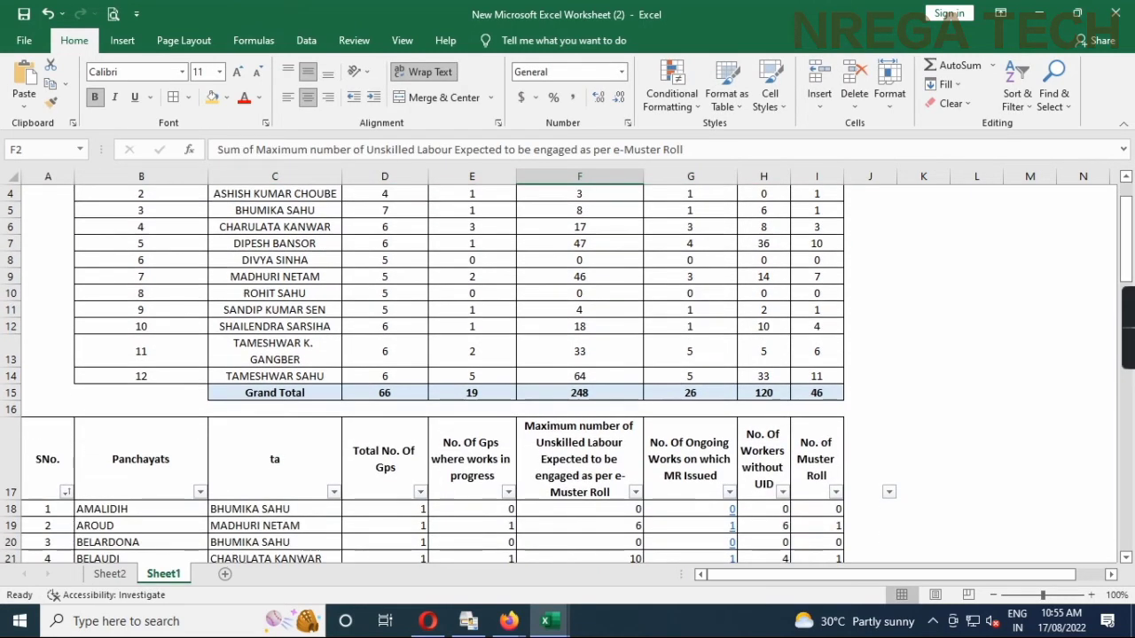
left_click(60, 449)
scroll(61, 449, "up", 1)
left_click(195, 233)
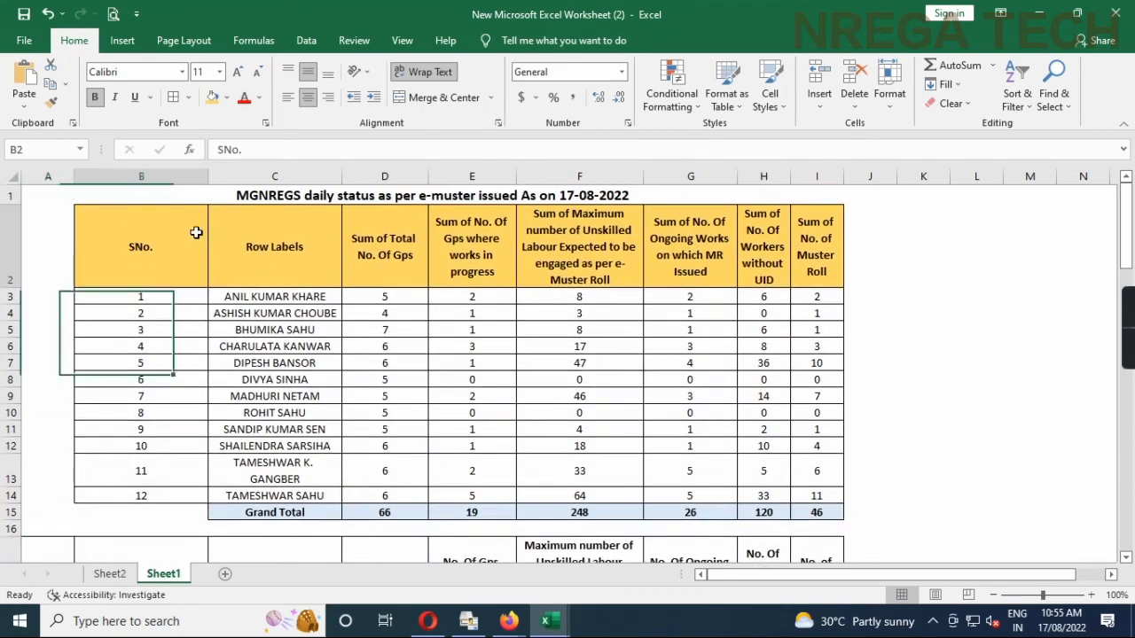
left_click(53, 104)
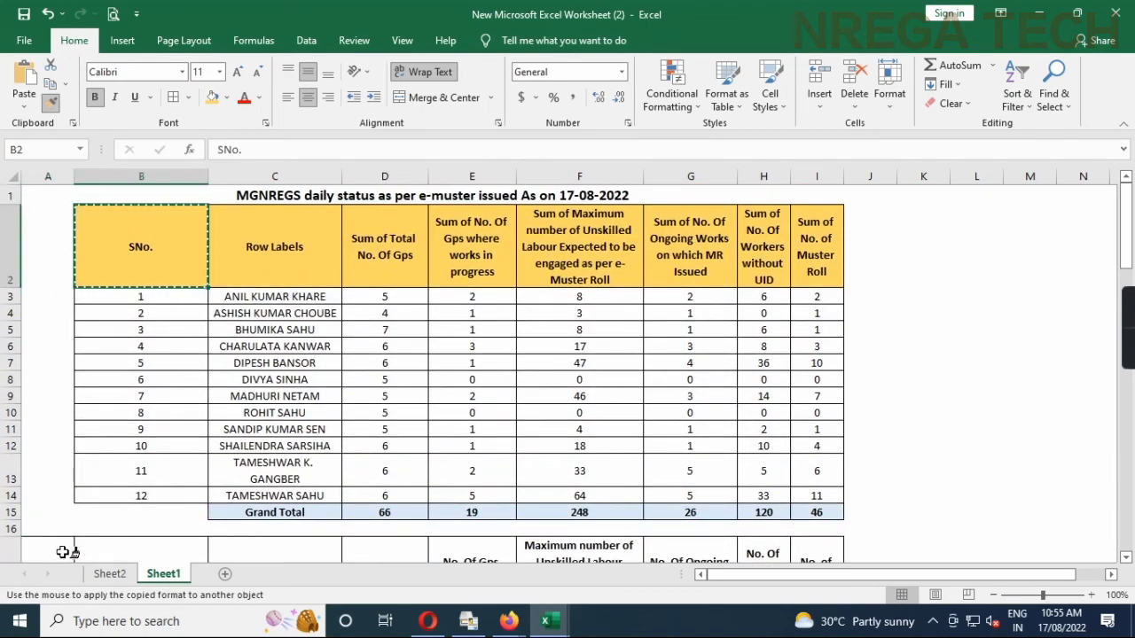
left_click_drag(66, 550, 806, 551)
scroll(286, 392, "down", 2)
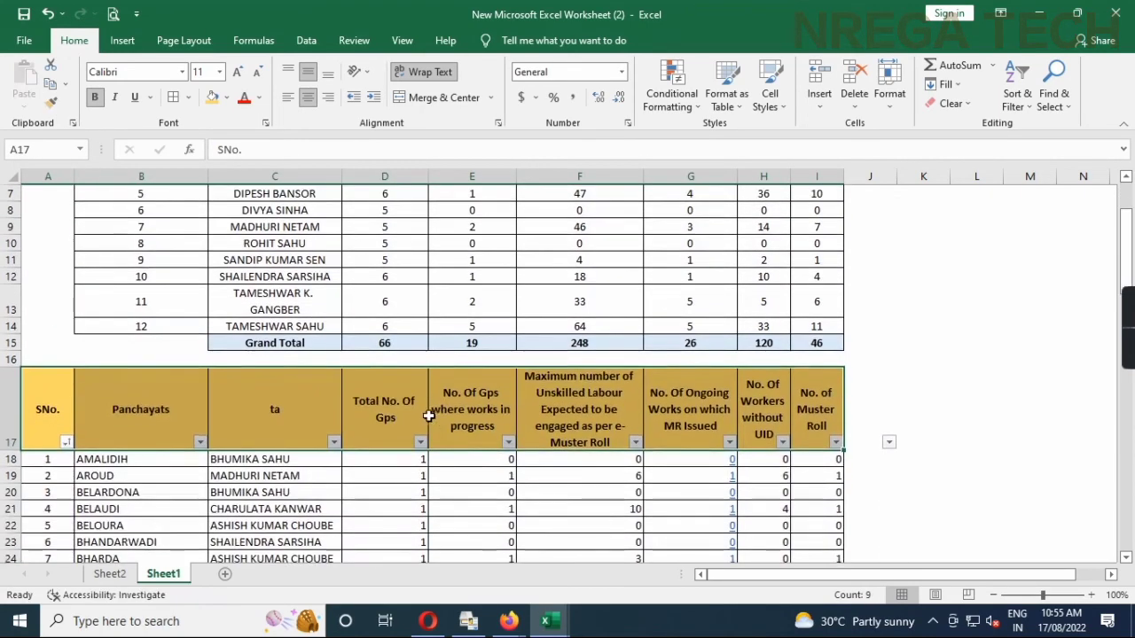
scroll(286, 408, "up", 2)
left_click(287, 425)
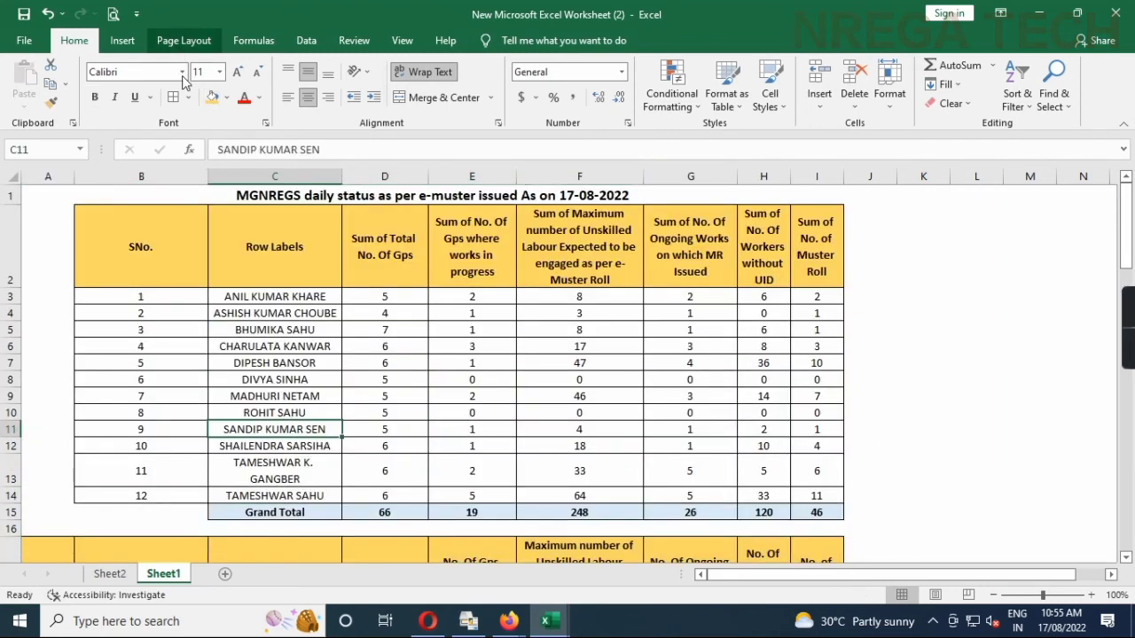
- Open the page orientation options for Sheet1
left_click(184, 40)
left_click(186, 88)
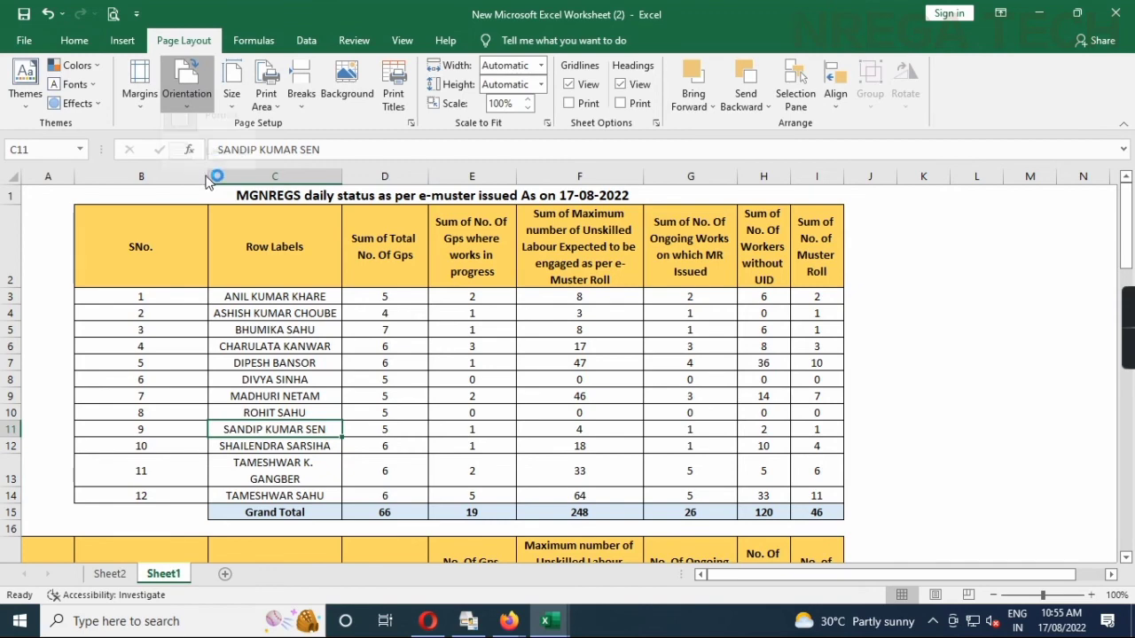